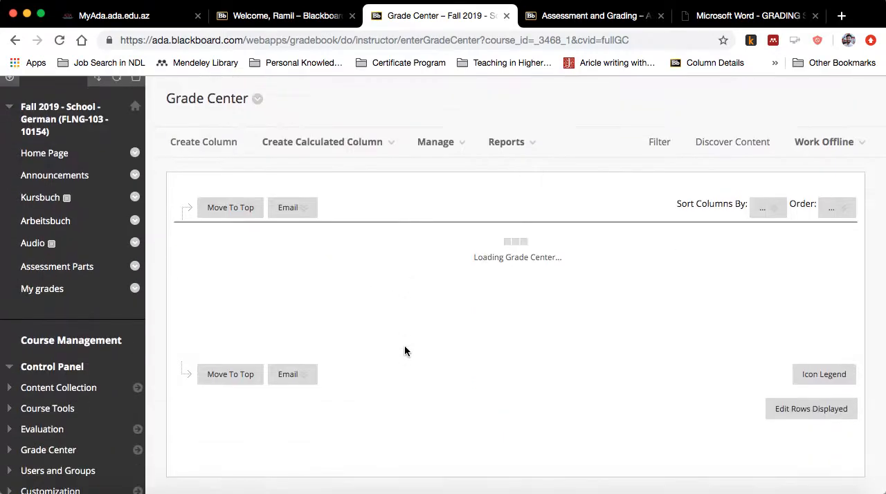
scroll(591, 322, "down", 5)
- Enter student preview for the German course and open the student's My grades page
scroll(590, 322, "up", 10)
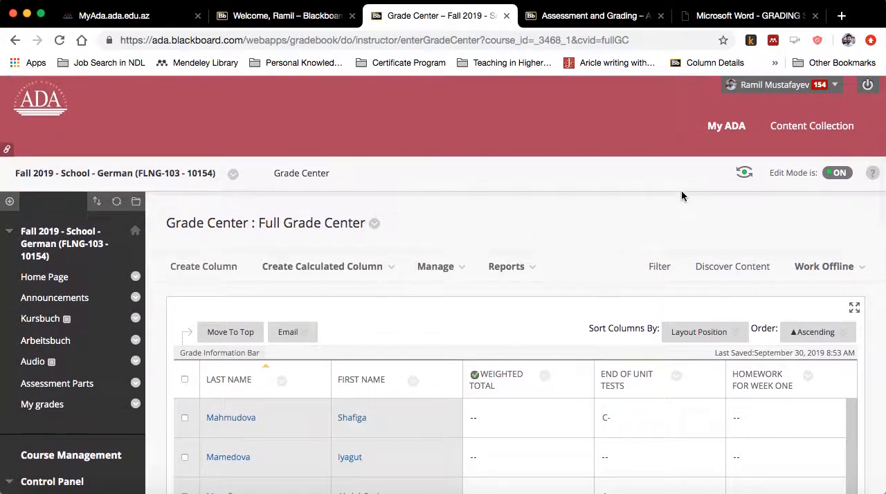
left_click(745, 171)
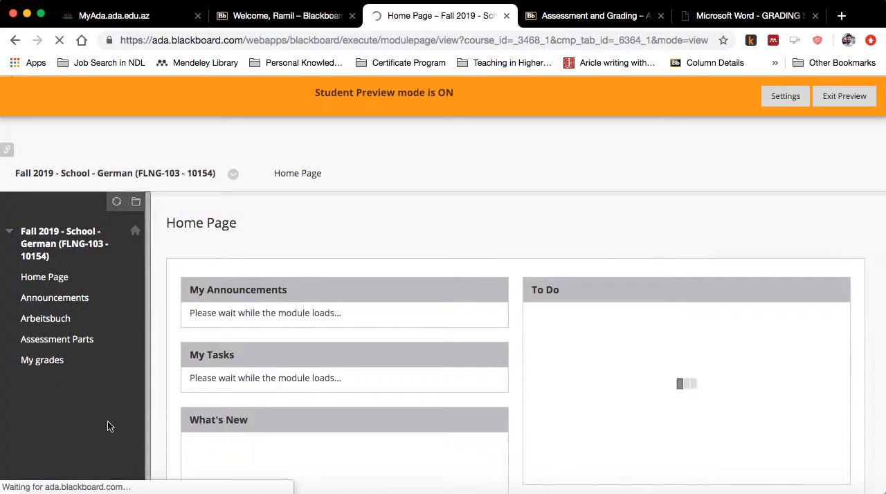
left_click(54, 290)
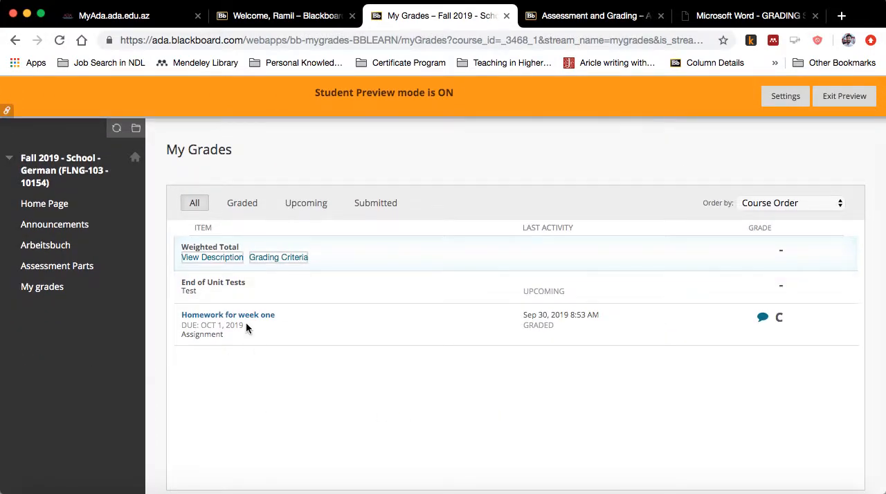
scroll(271, 457, "down", 1)
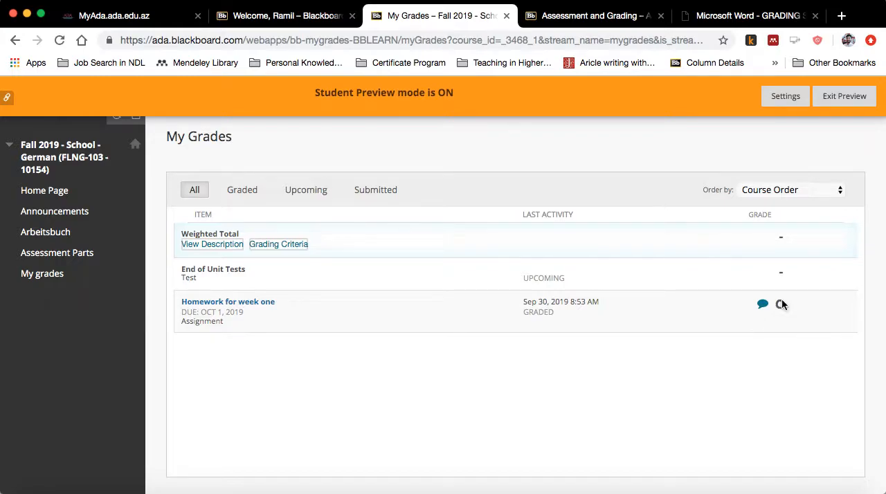
- Read the instructor's feedback comment on the Homework for week one grade and close it
left_click(763, 306)
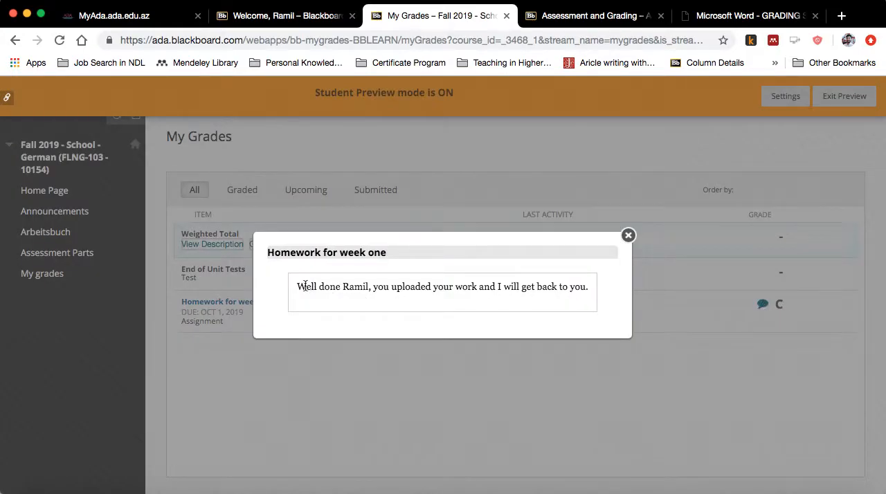
left_click_drag(350, 286, 565, 295)
left_click(500, 377)
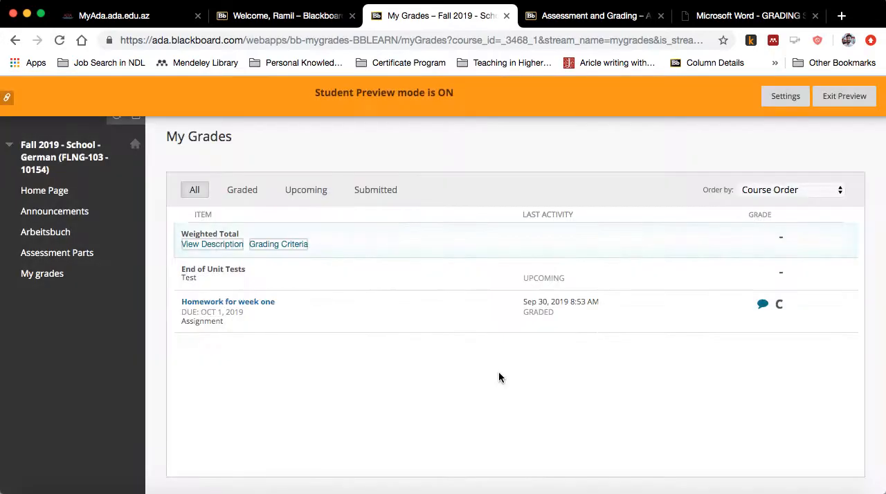
scroll(347, 456, "down", 1)
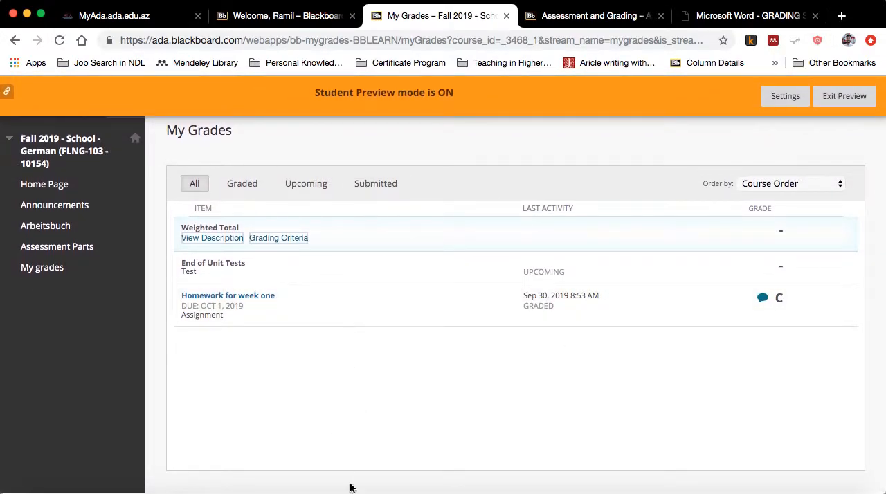
- Exit student preview and return to the course's Full Grade Center
left_click(847, 96)
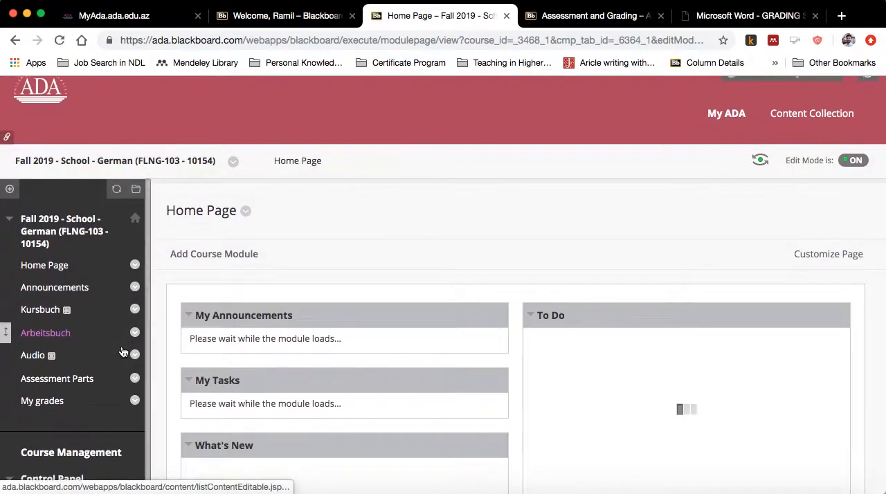
scroll(122, 352, "down", 5)
left_click(48, 310)
scroll(77, 343, "down", 1)
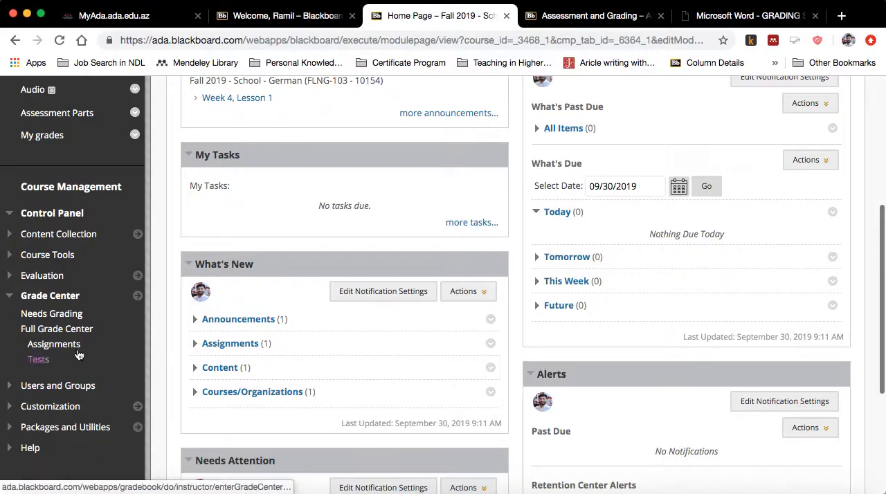
left_click(81, 334)
scroll(576, 320, "down", 3)
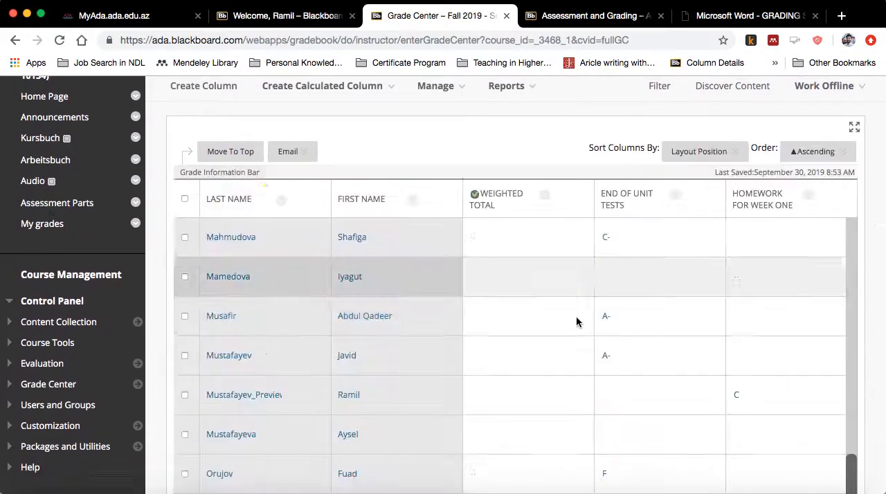
- Start a new grade column in the Full Grade Center and name it Thematic Assessment
scroll(564, 449, "up", 1)
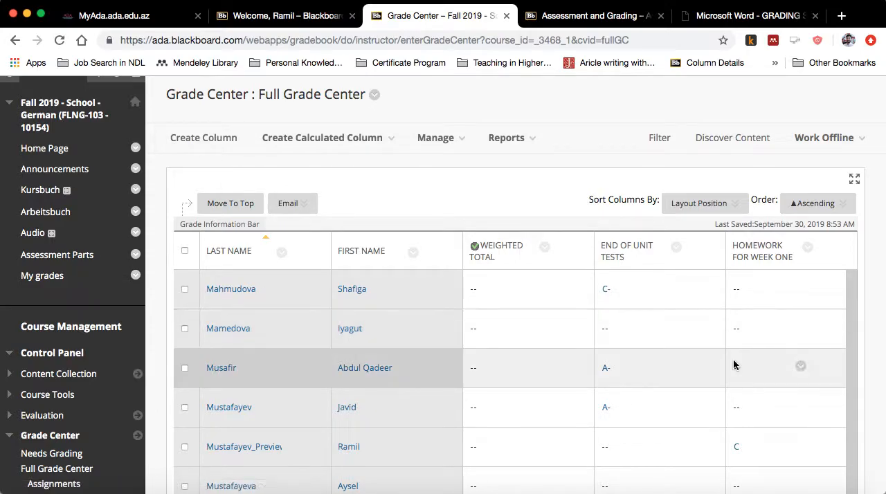
scroll(730, 319, "down", 2)
scroll(730, 319, "down", 3)
scroll(713, 346, "up", 8)
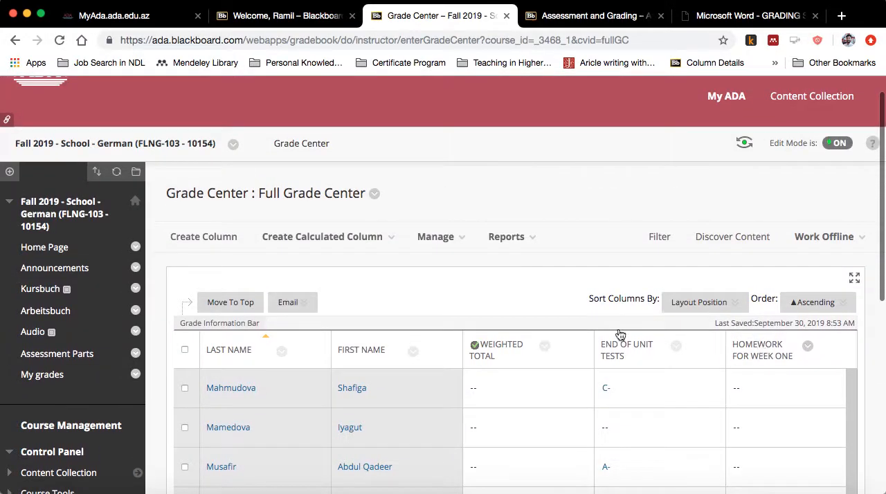
left_click(207, 242)
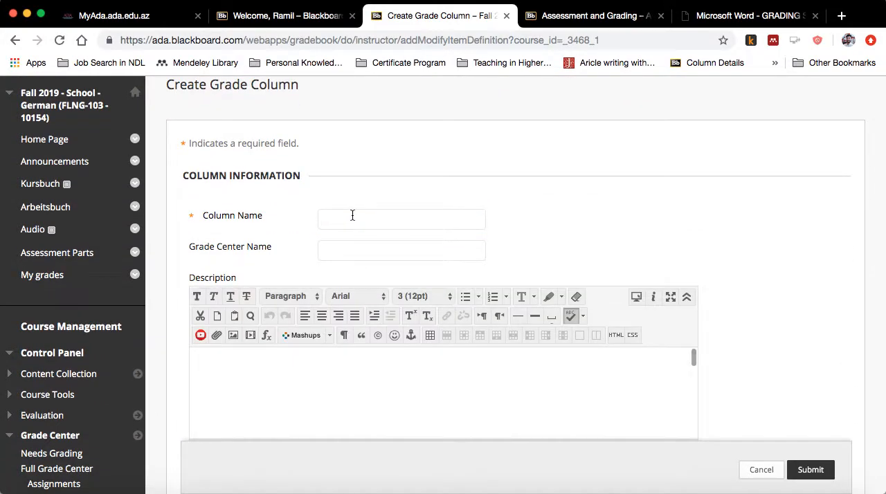
left_click(353, 217)
type("Po")
type("ent")
scroll(328, 281, "down", 1)
left_click(346, 230)
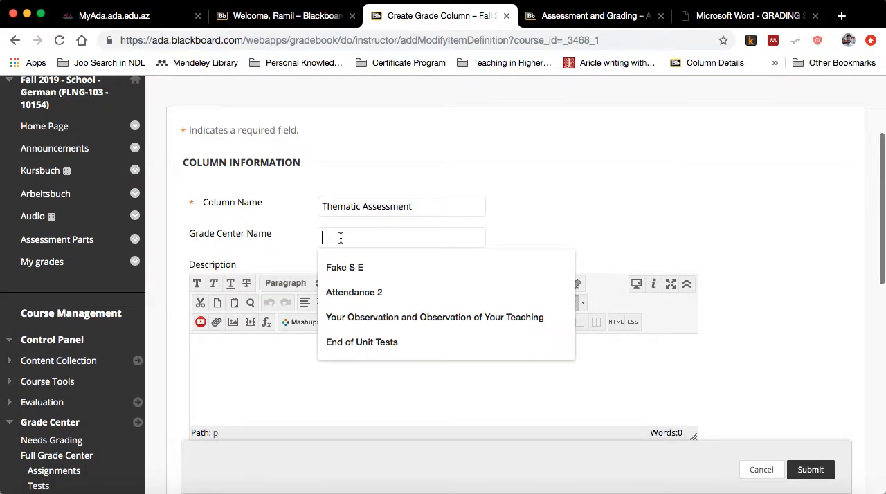
- Leave the Grade Center name and description blank and set the column's primary display to ADA School Schema
left_click(259, 243)
scroll(258, 243, "down", 2)
left_click(288, 277)
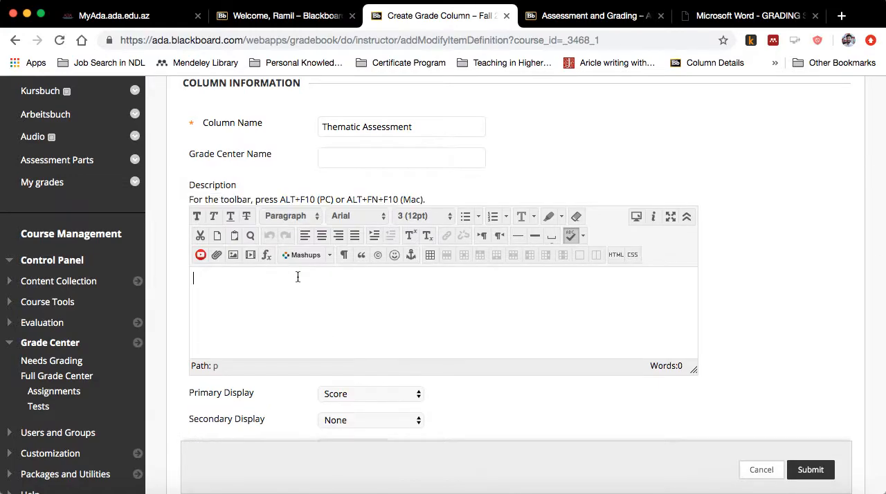
scroll(331, 277, "down", 4)
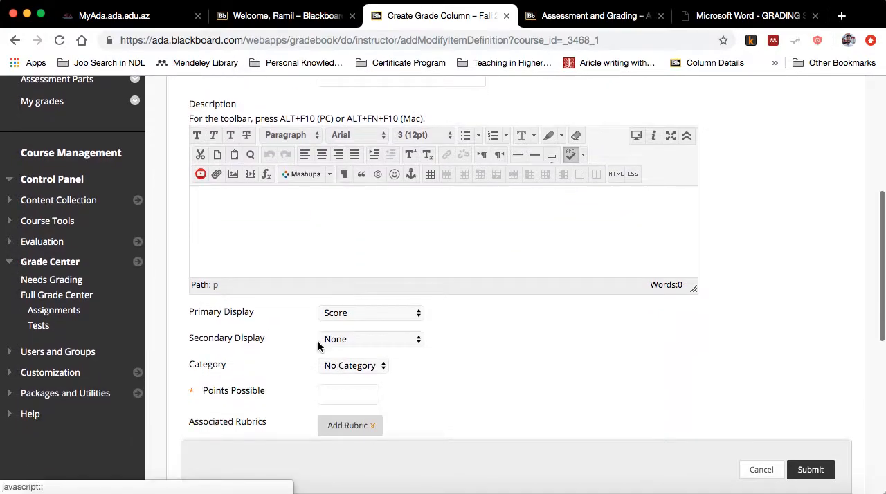
left_click(350, 275)
left_click(357, 288)
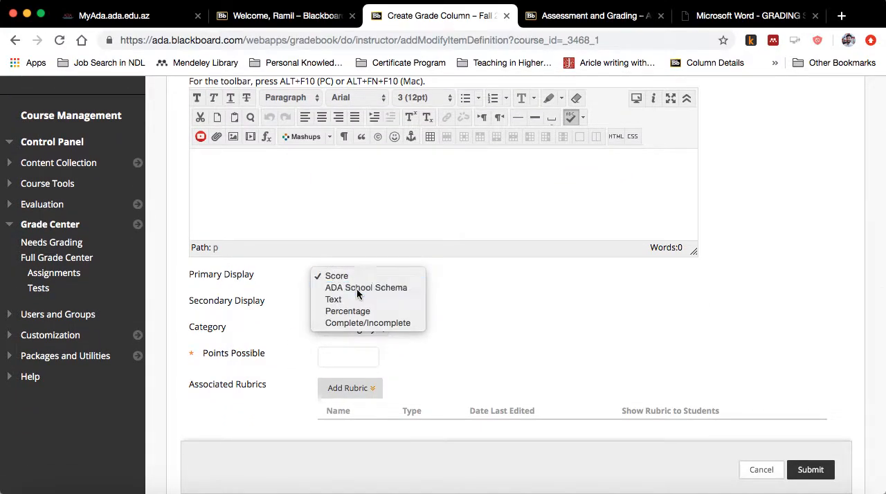
scroll(279, 323, "down", 2)
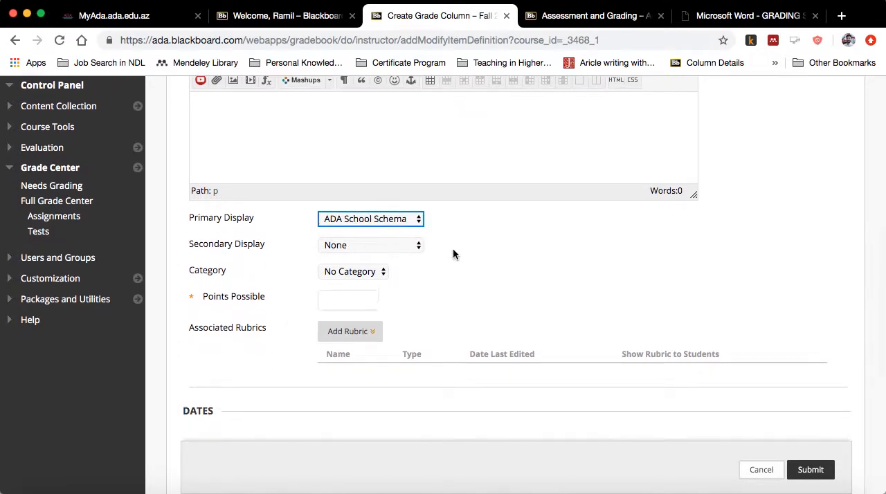
scroll(268, 272, "down", 2)
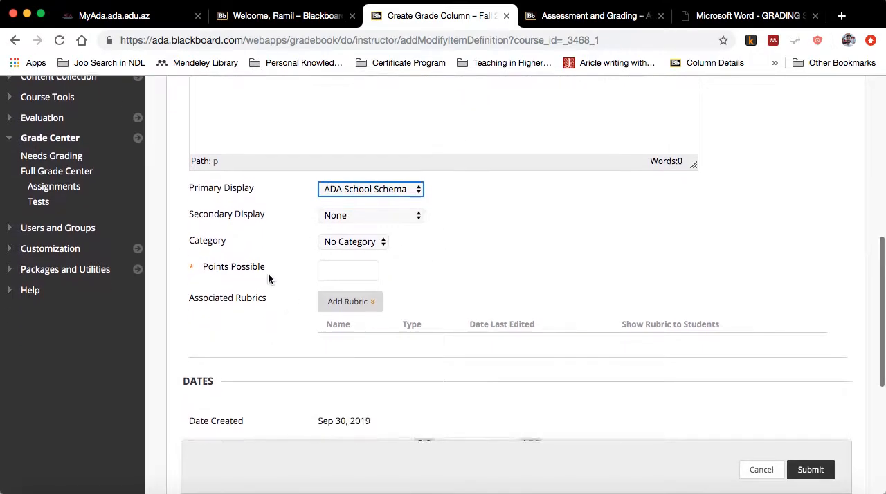
- Assign the Thematic Assessment column to the Assignment category
left_click(340, 230)
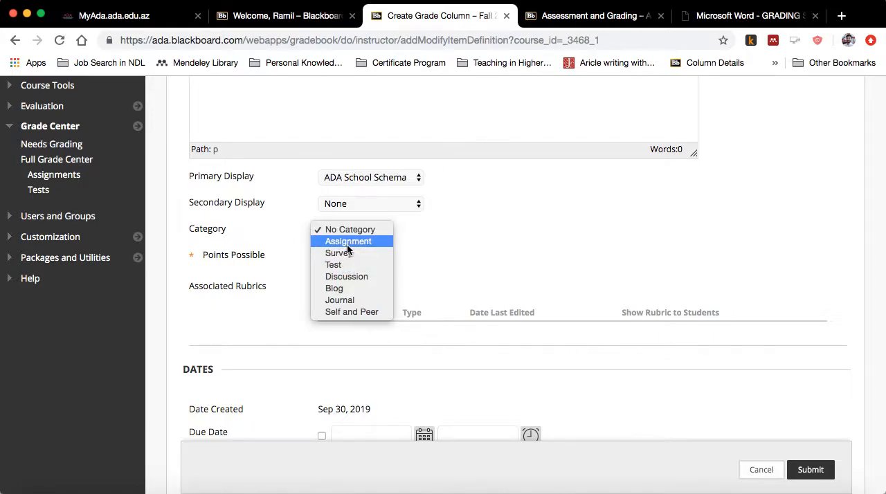
left_click(349, 241)
scroll(307, 283, "down", 2)
left_click(345, 213)
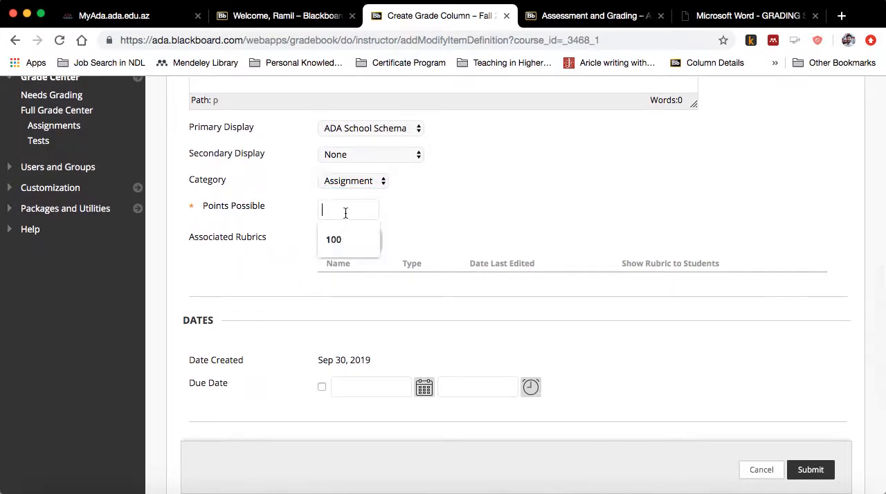
left_click(349, 182)
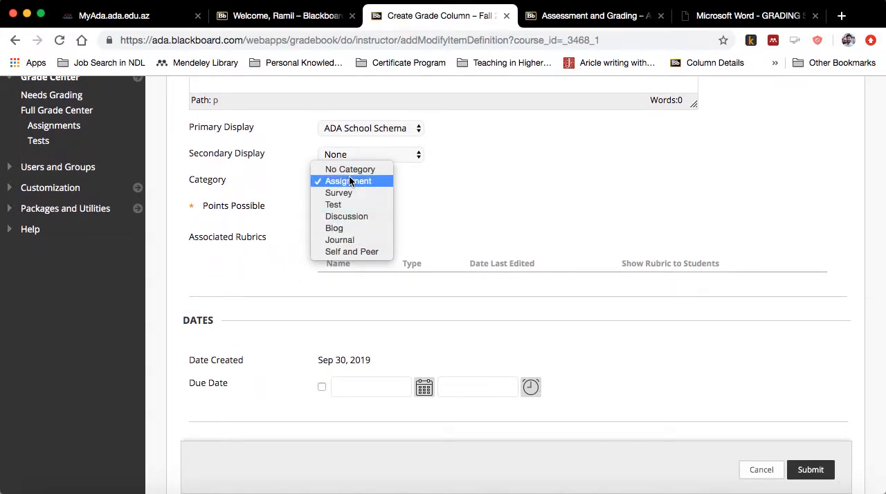
left_click(352, 181)
- Set the column's points possible to 100 and submit the new column with its default date and display options
scroll(299, 225, "down", 1)
left_click(336, 193)
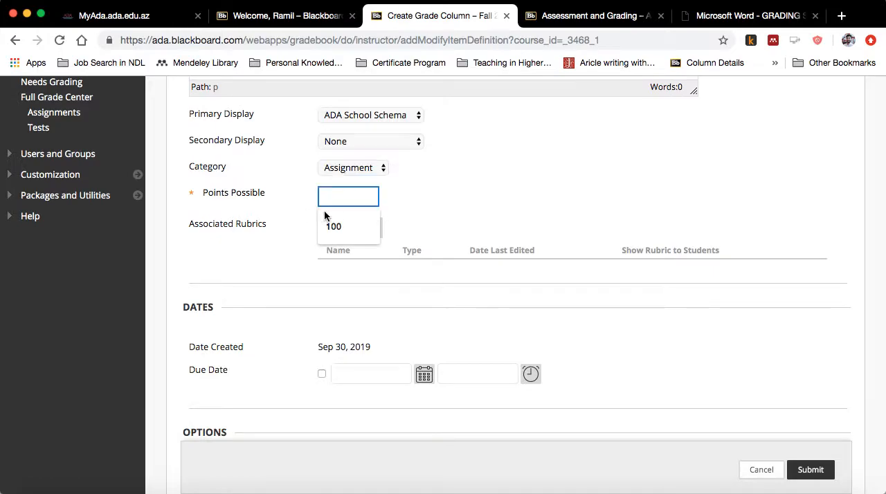
left_click(333, 227)
scroll(263, 230, "down", 5)
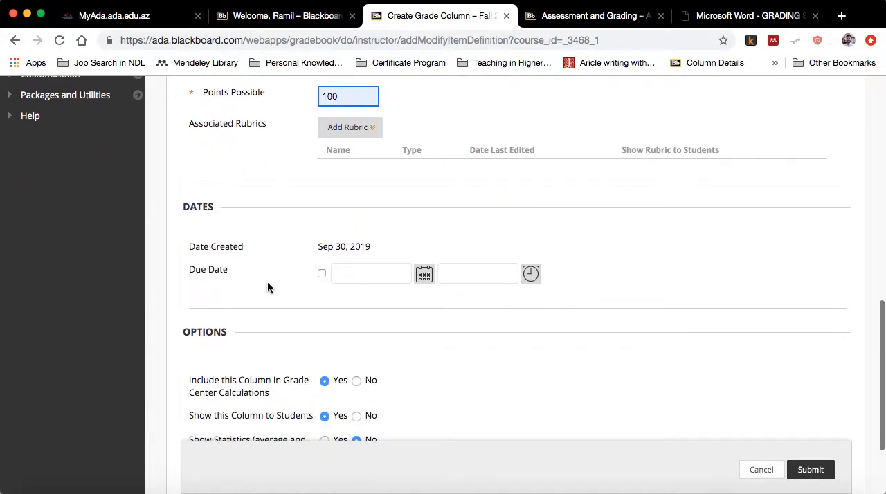
scroll(270, 298, "down", 3)
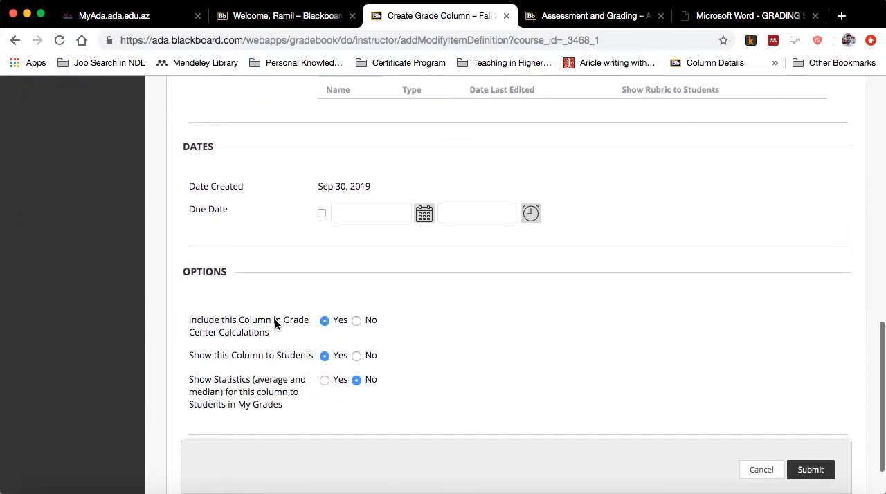
left_click(812, 470)
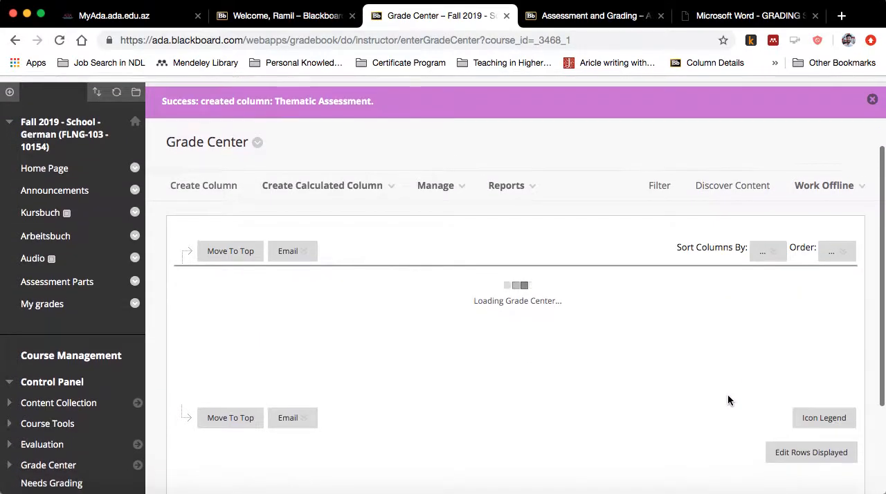
- Enter and save a Thematic Assessment grade of 30 for the first listed student and an A for the second
scroll(728, 400, "down", 10)
scroll(781, 149, "up", 10)
left_click(780, 240)
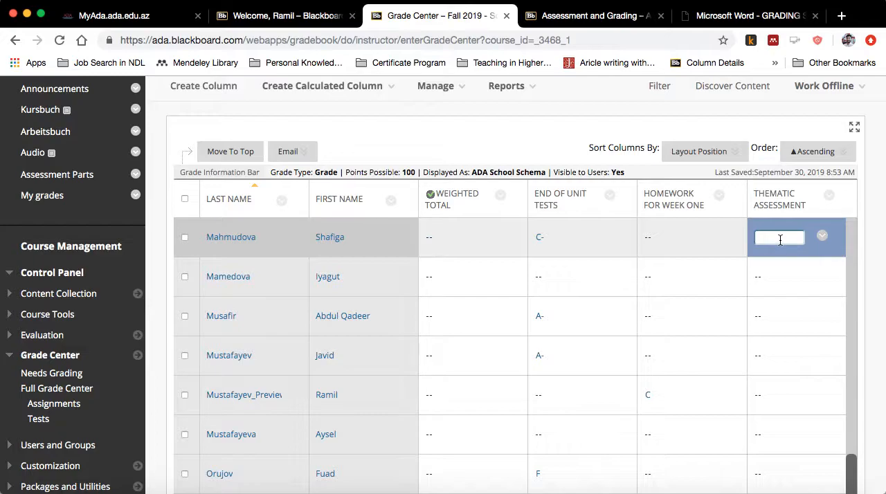
type("30")
left_click(765, 278)
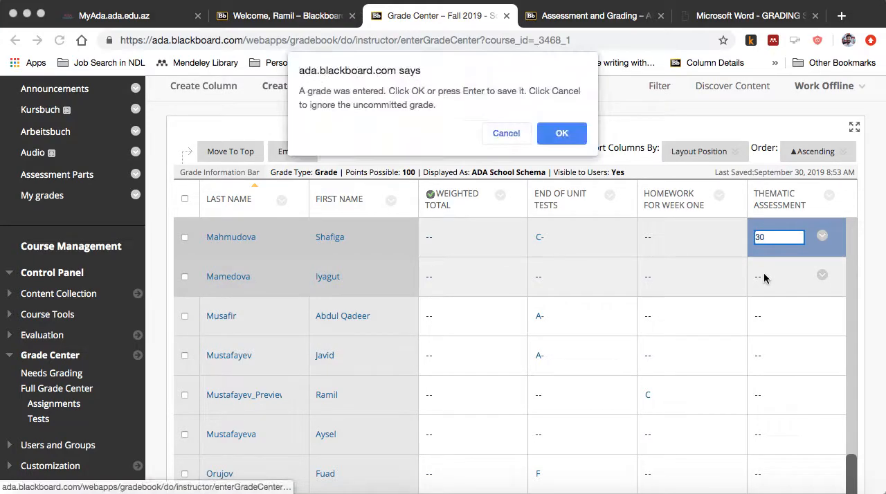
left_click(560, 134)
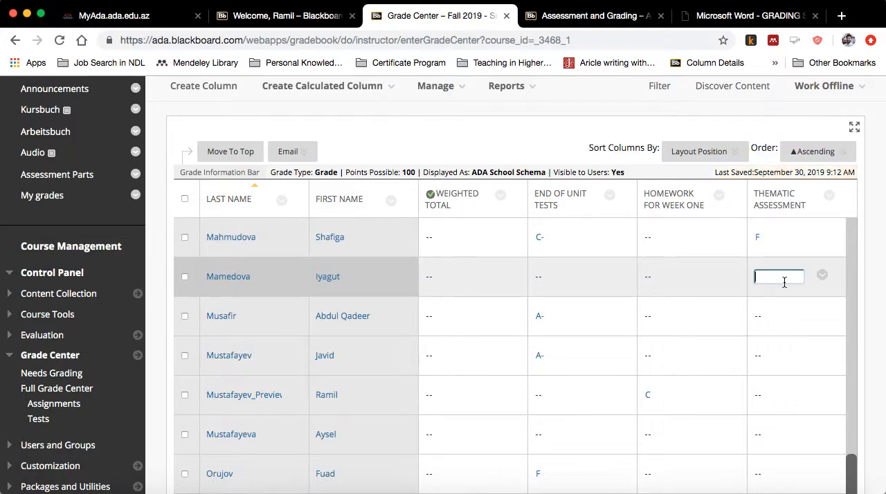
key("Return")
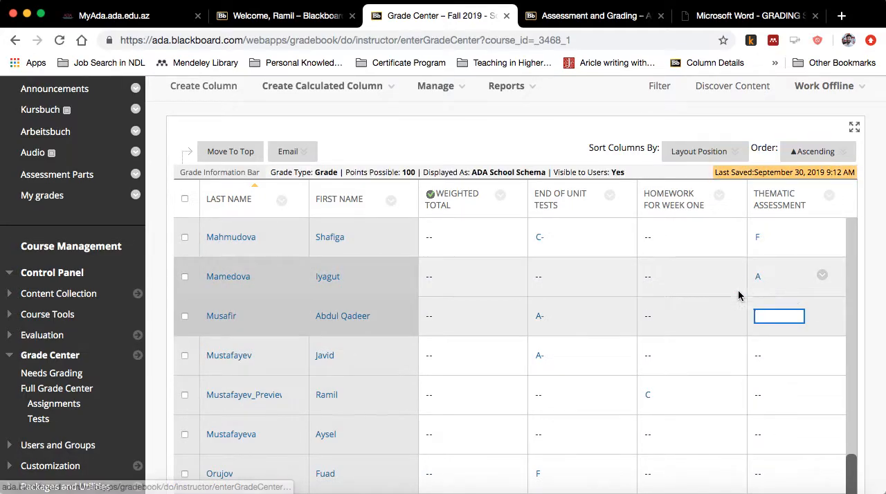
- Open the grade details for the second listed student's Thematic Assessment grade
scroll(741, 353, "down", 5)
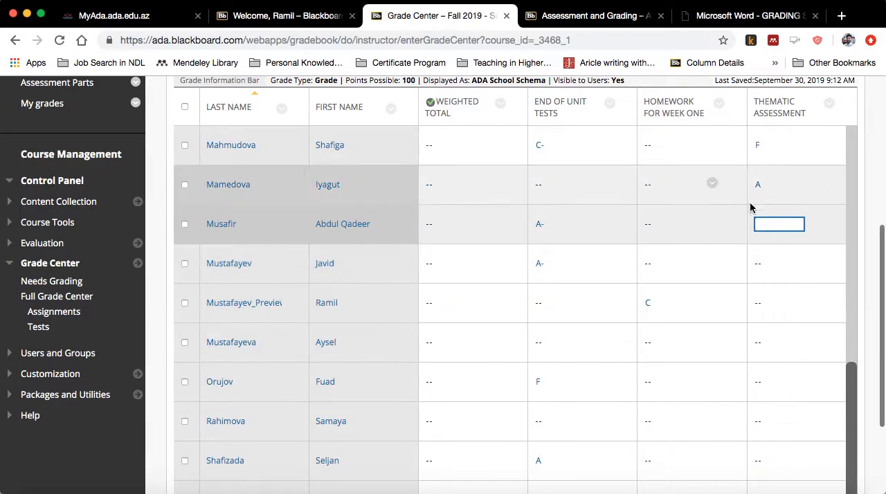
scroll(722, 376, "down", 3)
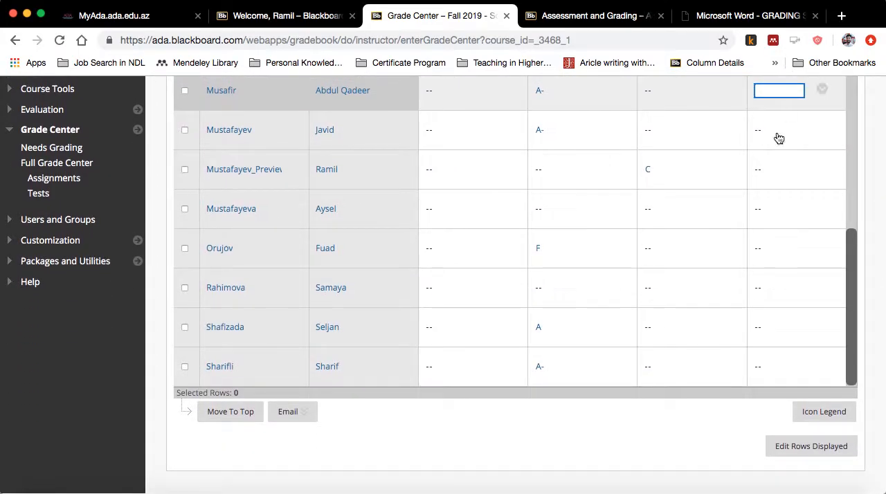
scroll(785, 113, "up", 6)
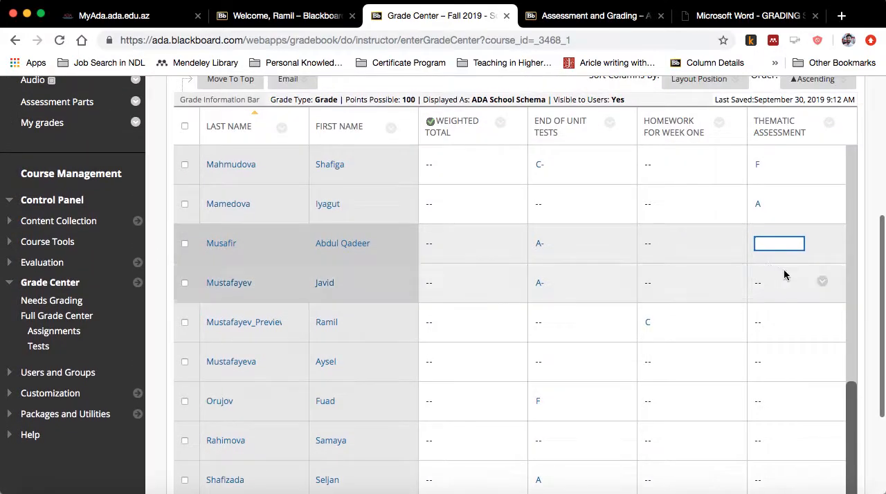
left_click(823, 202)
left_click(774, 146)
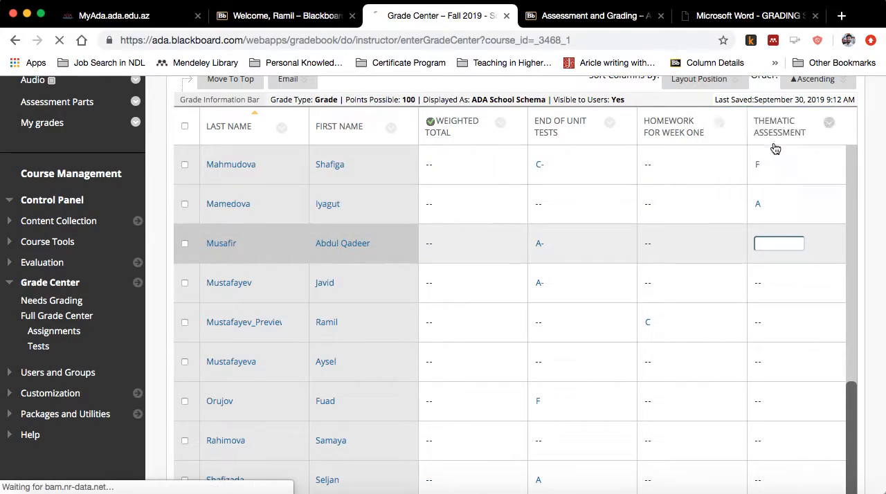
scroll(280, 342, "down", 4)
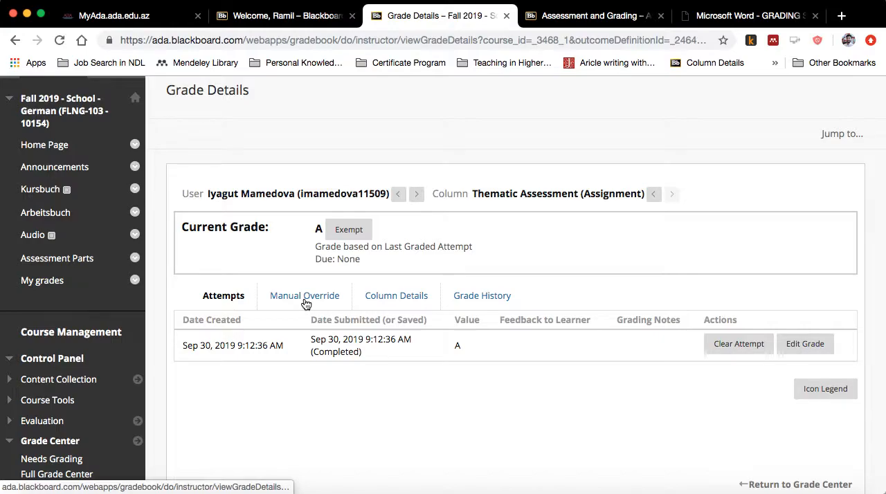
left_click(306, 296)
scroll(310, 349, "down", 3)
left_click(208, 271)
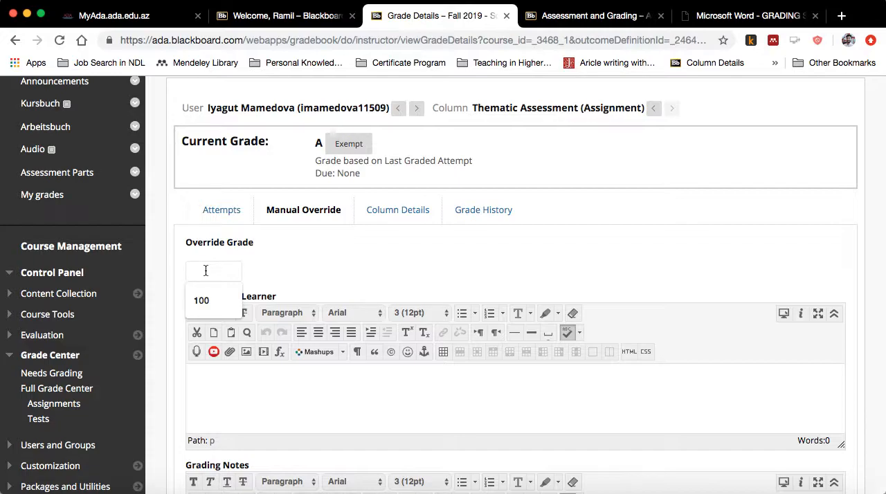
type("95")
left_click(233, 395)
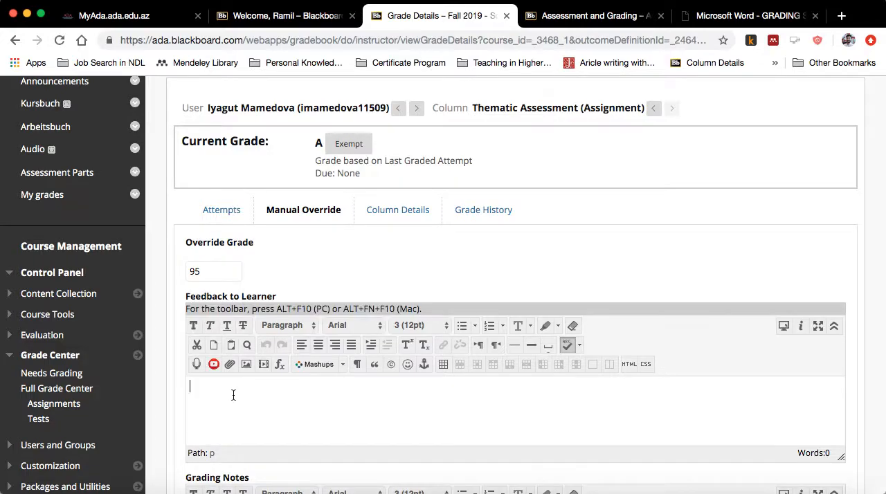
scroll(240, 406, "up", 2)
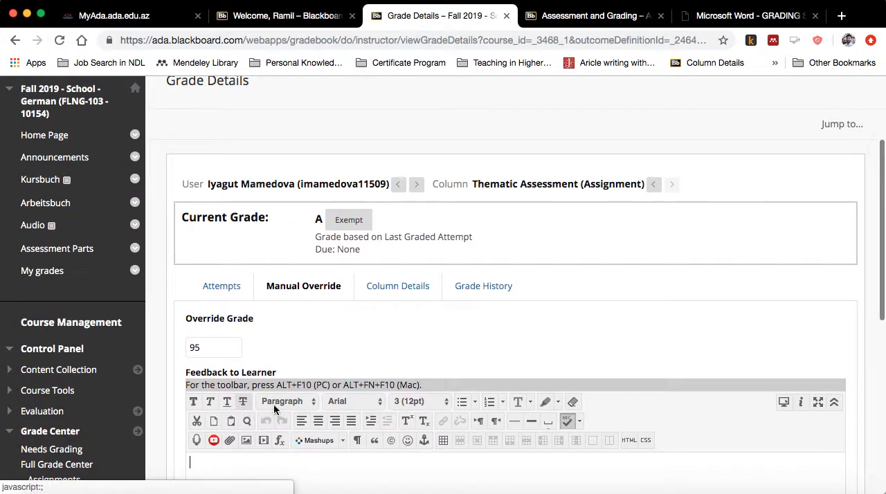
scroll(263, 407, "down", 3)
scroll(339, 266, "down", 1)
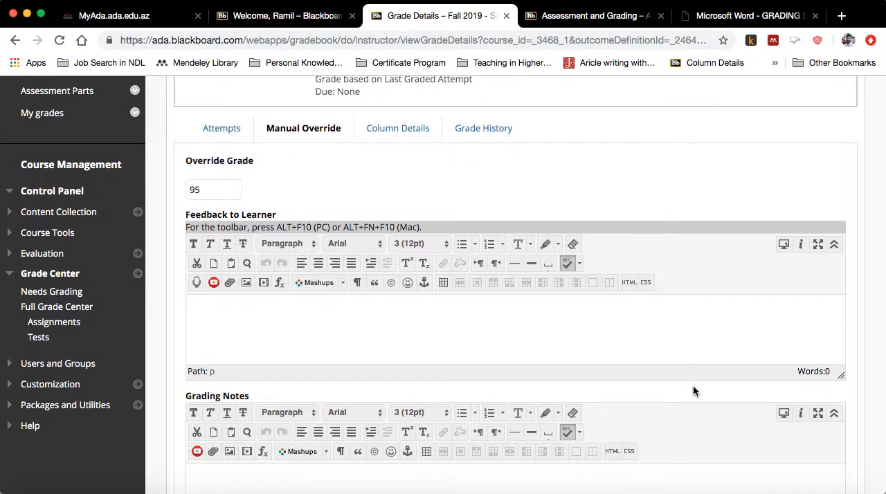
scroll(693, 385, "down", 4)
left_click(765, 331)
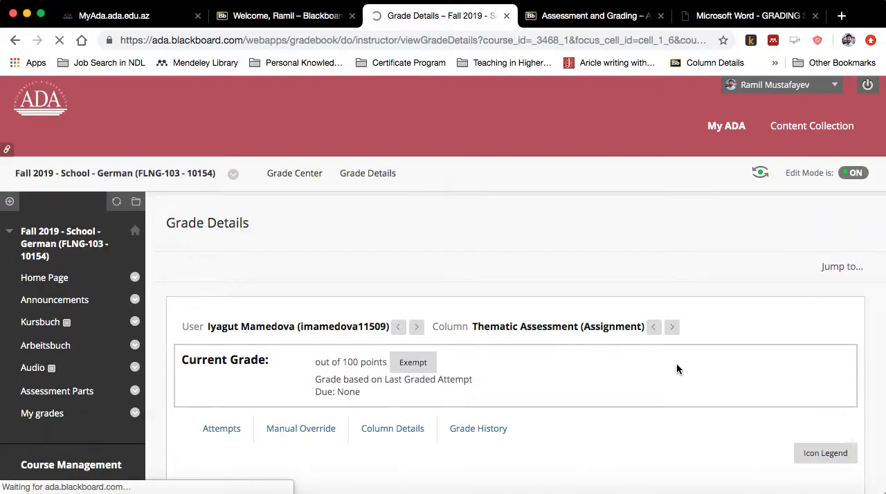
- Return to the Grade Center and open the grade details for the preview student's Thematic Assessment grade
scroll(813, 439, "down", 6)
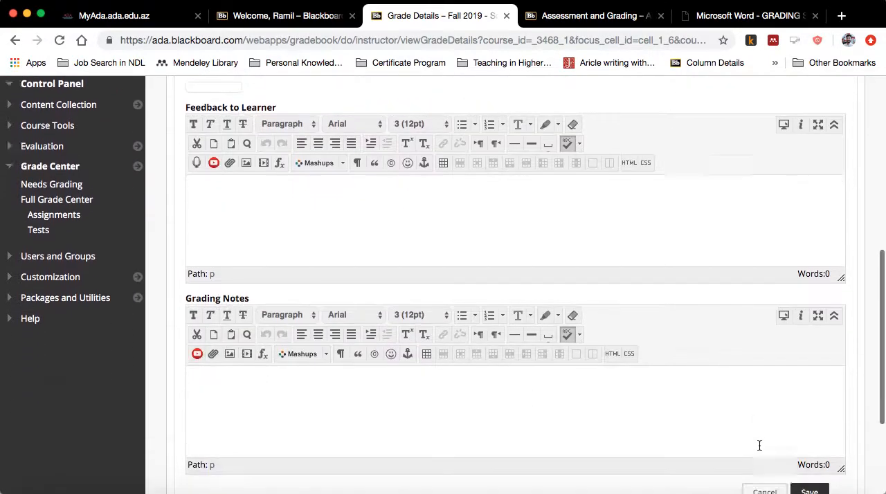
left_click(787, 450)
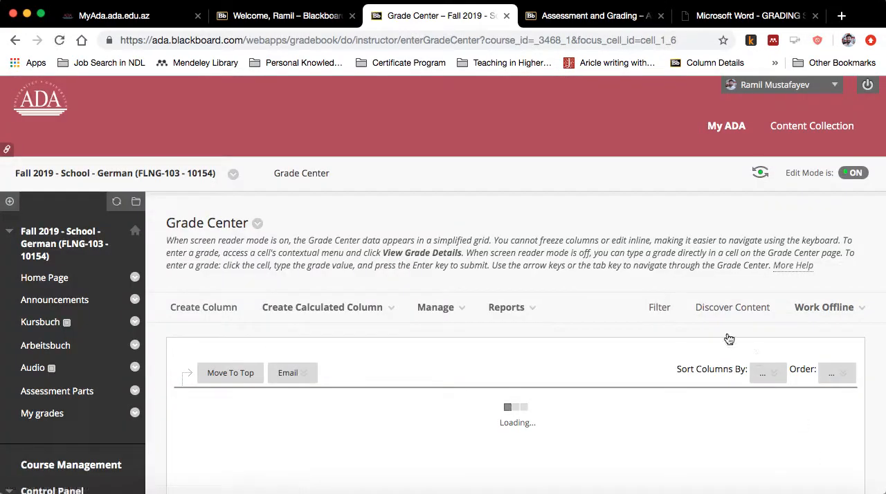
scroll(789, 339, "down", 5)
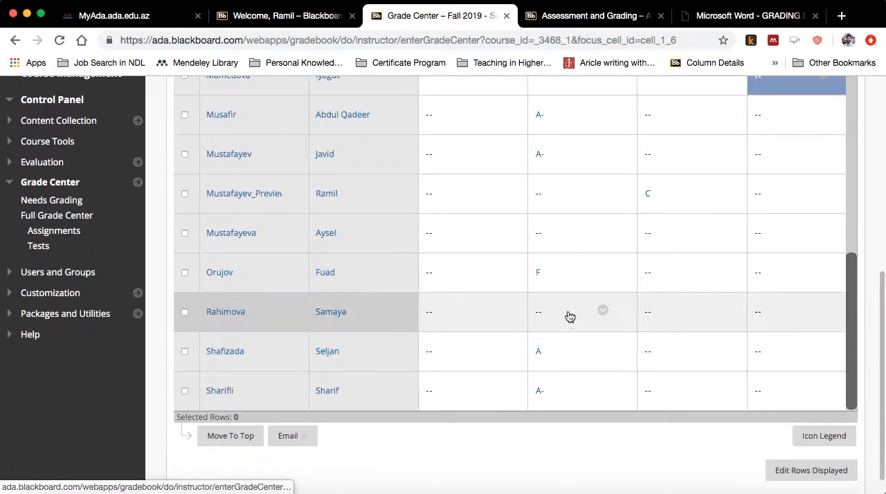
left_click(823, 195)
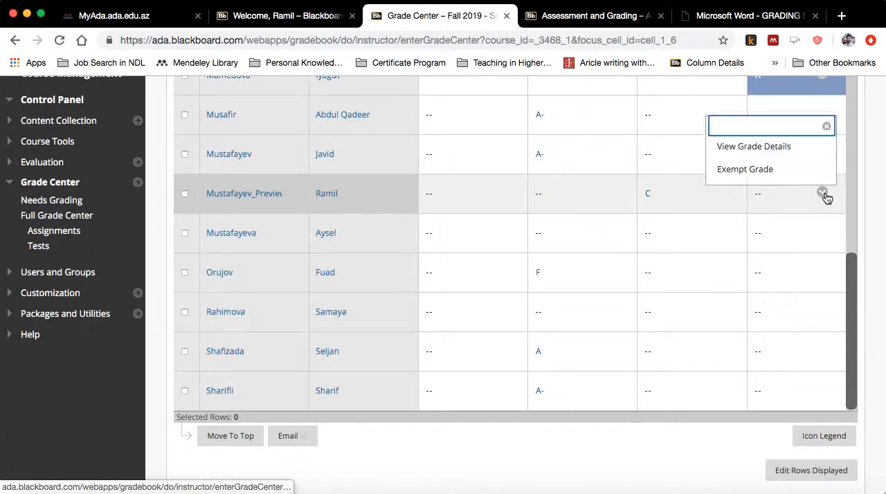
left_click(753, 147)
- Save a grade value of 68 with the learner feedback "Not good this time, please try to improve in the future tests."
scroll(367, 287, "down", 3)
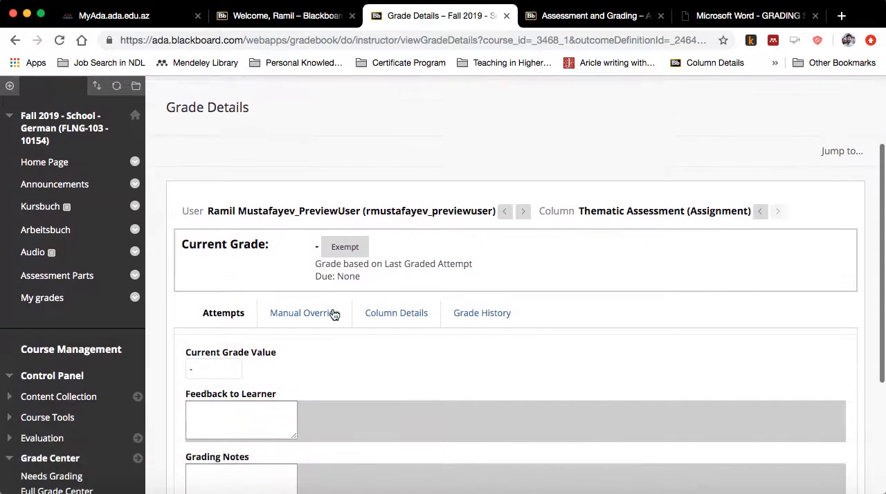
scroll(290, 316, "down", 3)
left_click(225, 258)
scroll(277, 250, "down", 3)
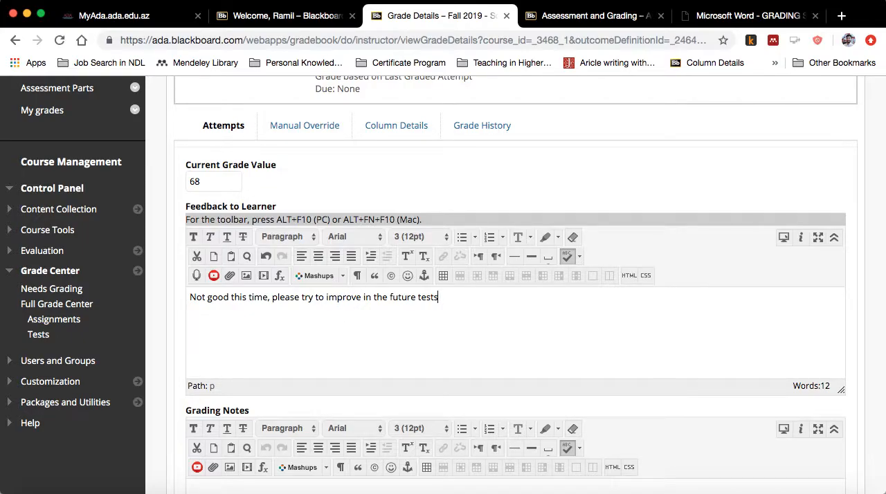
scroll(406, 326, "up", 1)
scroll(390, 302, "down", 2)
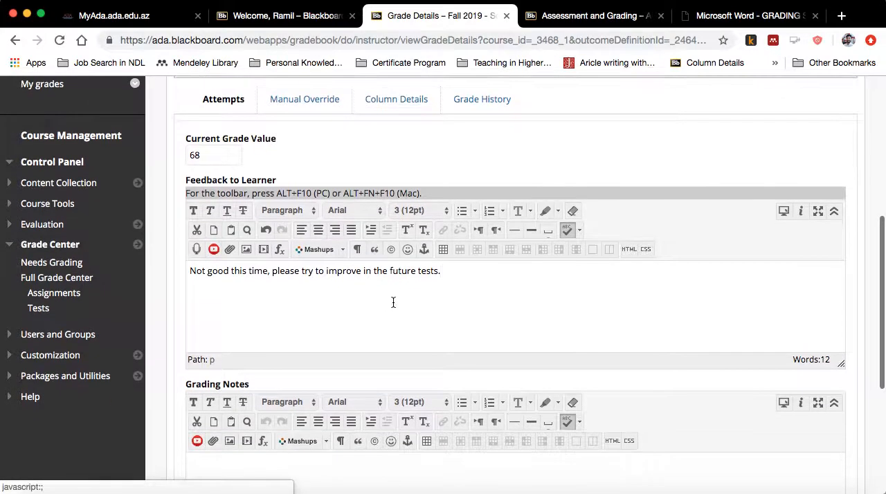
scroll(296, 283, "down", 1)
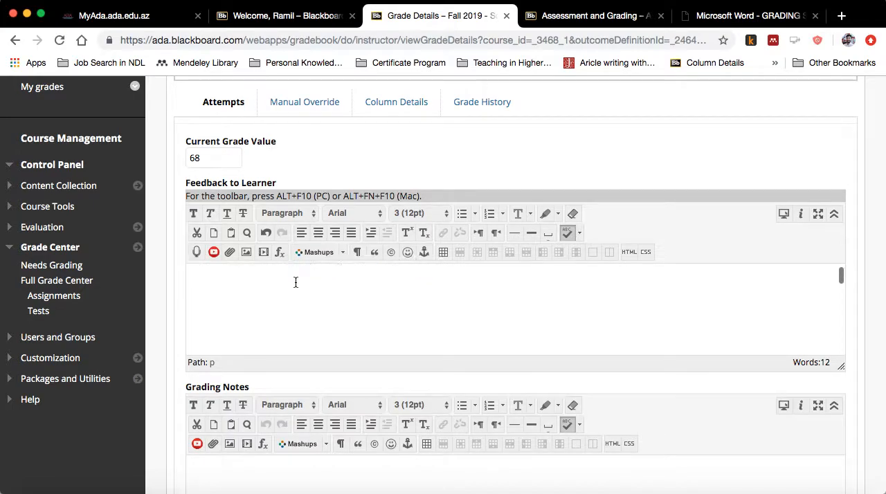
scroll(296, 282, "up", 2)
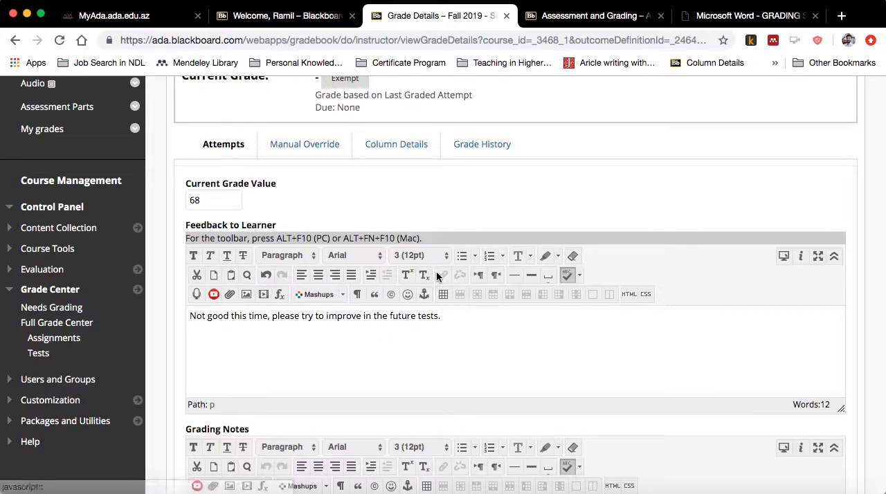
scroll(436, 320, "down", 2)
scroll(440, 321, "up", 2)
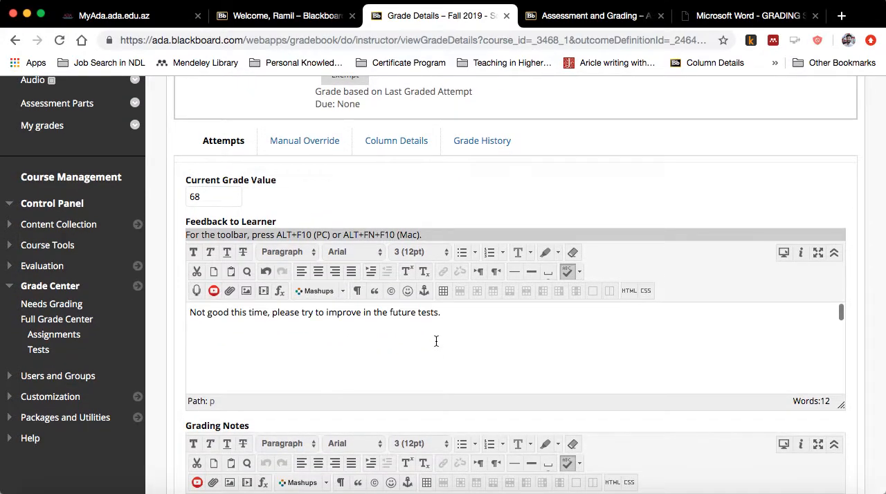
scroll(485, 277, "down", 1)
scroll(471, 233, "down", 6)
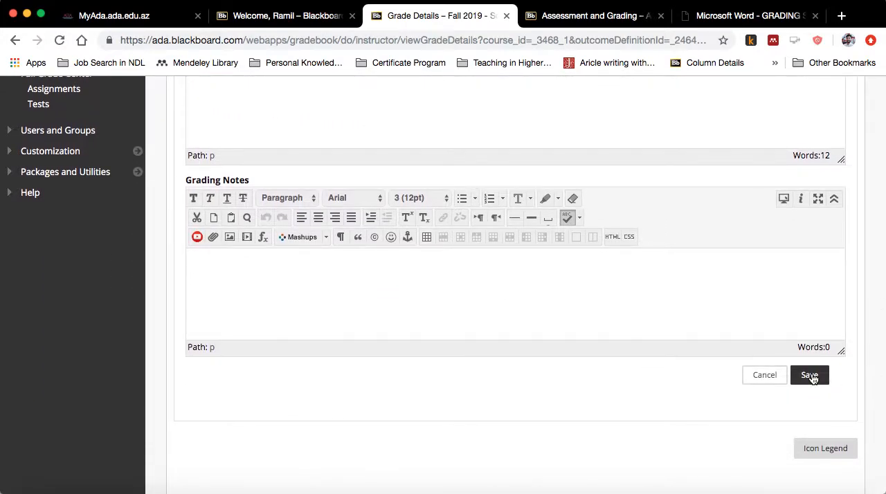
left_click(810, 375)
- Return to the Grade Center and look over the grades in the Thematic Assessment column
scroll(505, 312, "down", 5)
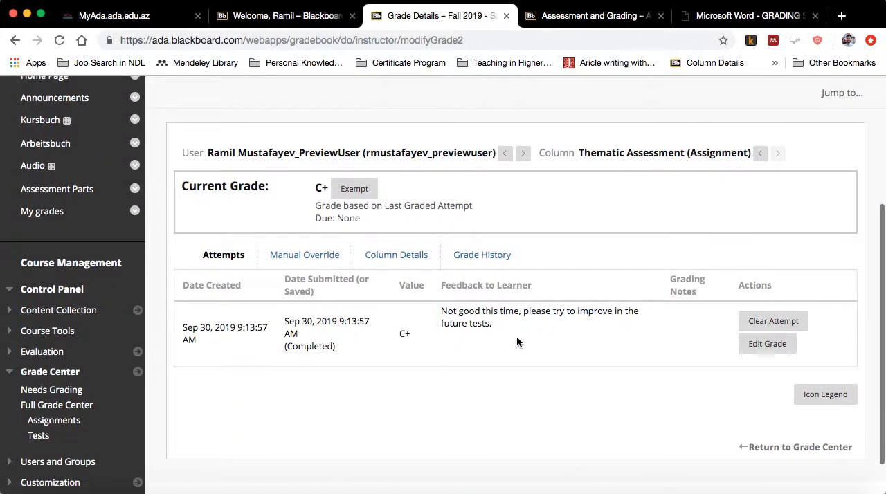
left_click(786, 446)
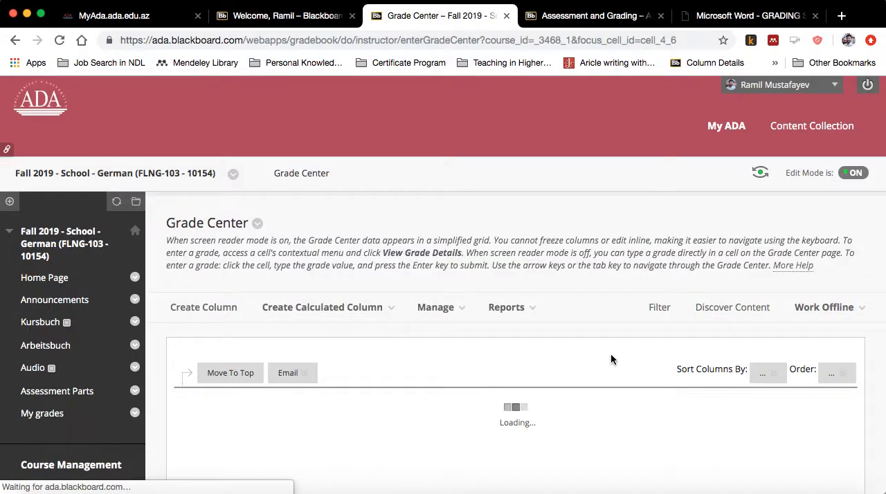
scroll(605, 360, "down", 8)
scroll(319, 372, "up", 4)
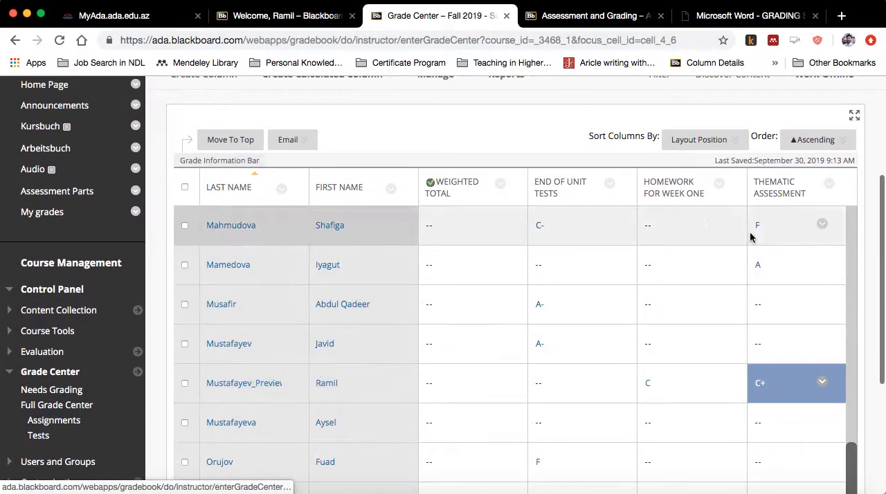
scroll(346, 174, "up", 3)
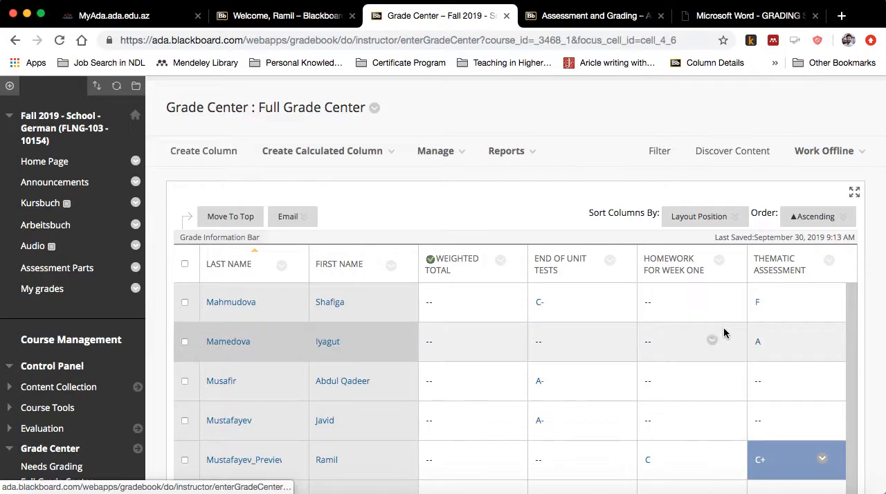
scroll(781, 390, "down", 1)
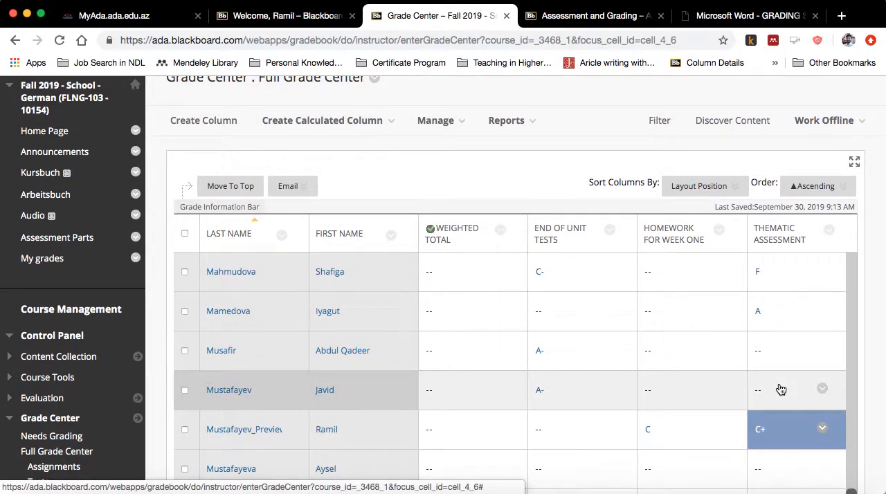
scroll(664, 280, "up", 5)
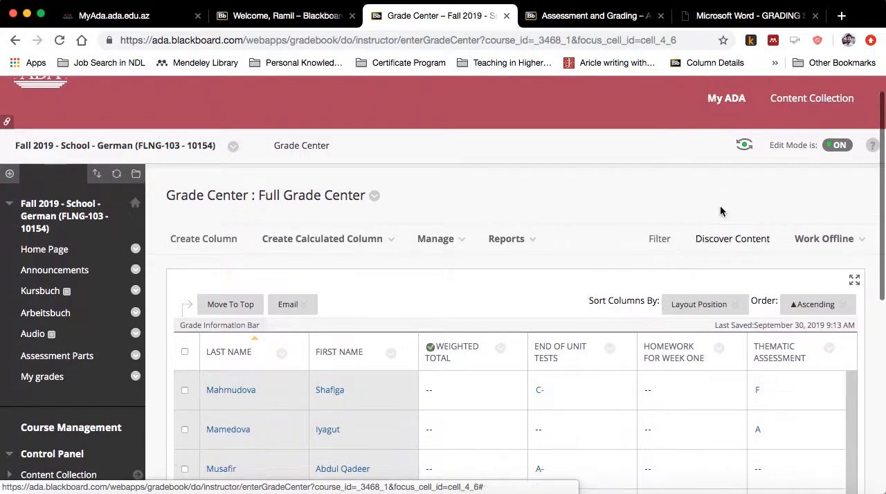
- Enter student preview, read the Thematic Assessment feedback in My Grades, and close the feedback
left_click(744, 145)
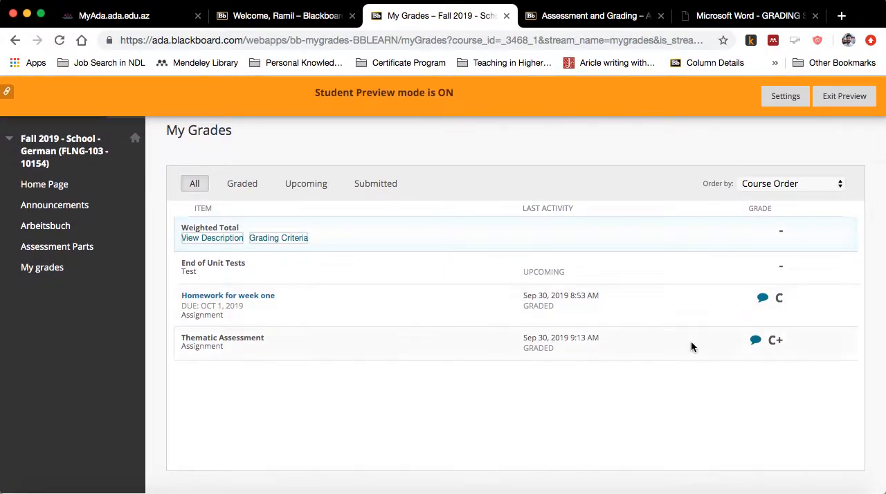
left_click(755, 341)
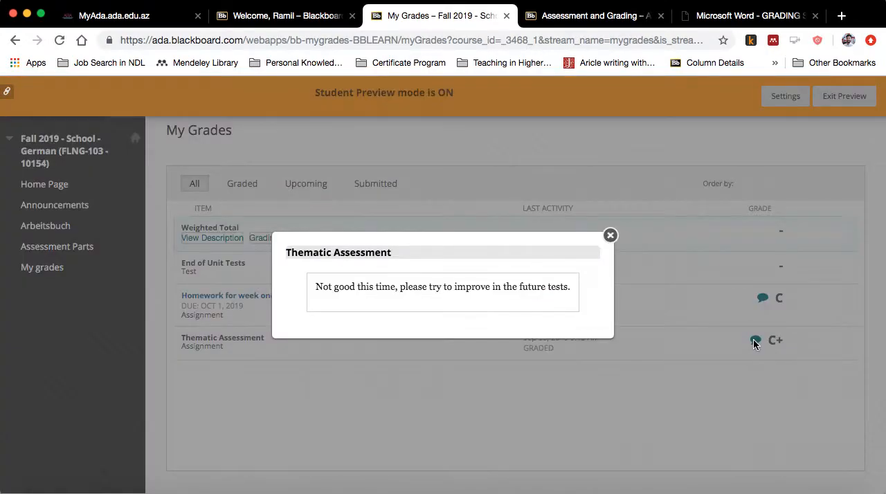
left_click(610, 237)
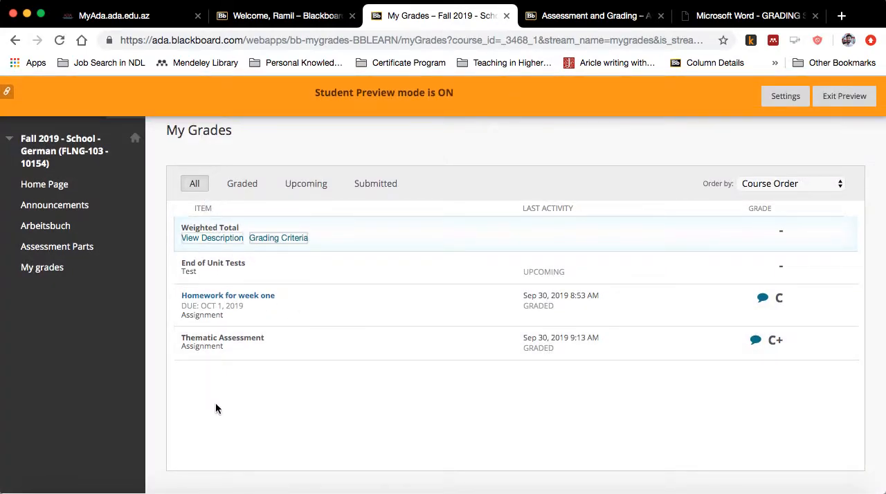
- Exit student preview and open the course's Full Grade Center
left_click(844, 97)
left_click(848, 120)
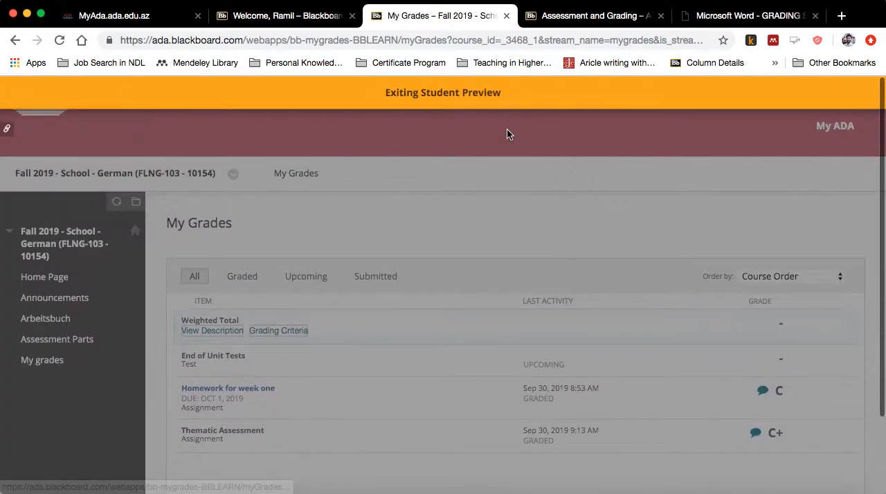
scroll(443, 368, "down", 10)
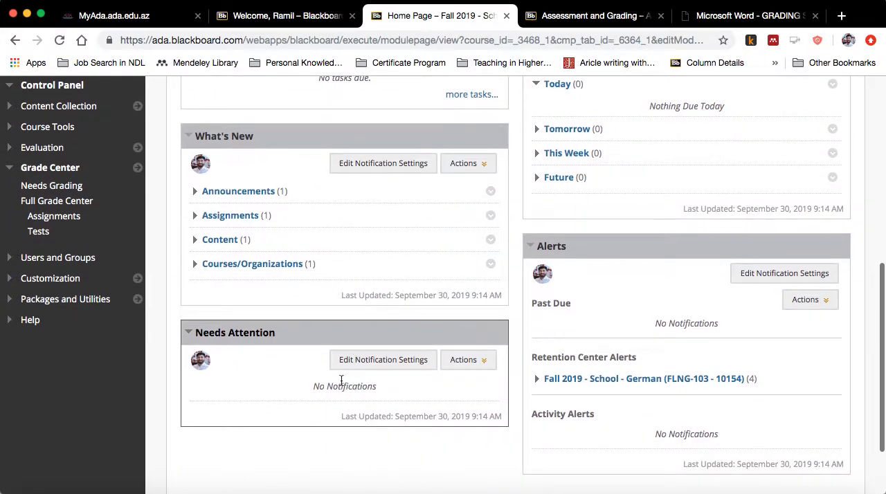
left_click(61, 203)
- Open the Weighted Total column's information for editing
scroll(304, 312, "down", 3)
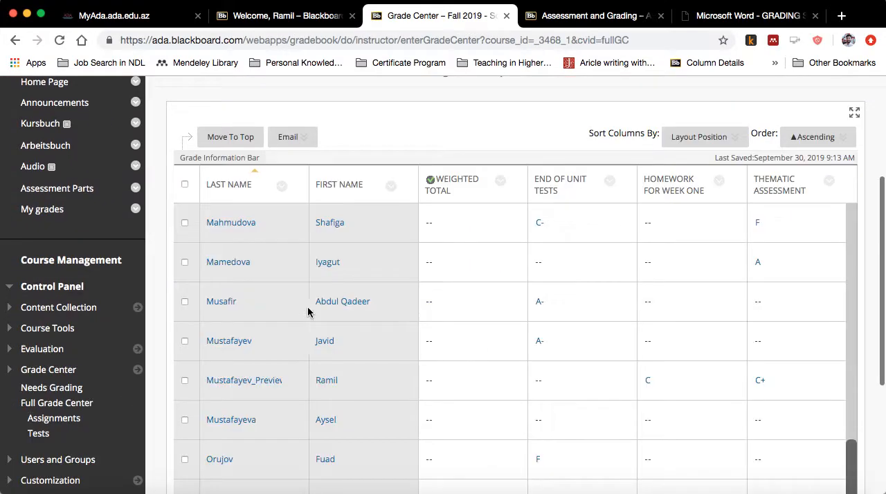
scroll(478, 277, "down", 5)
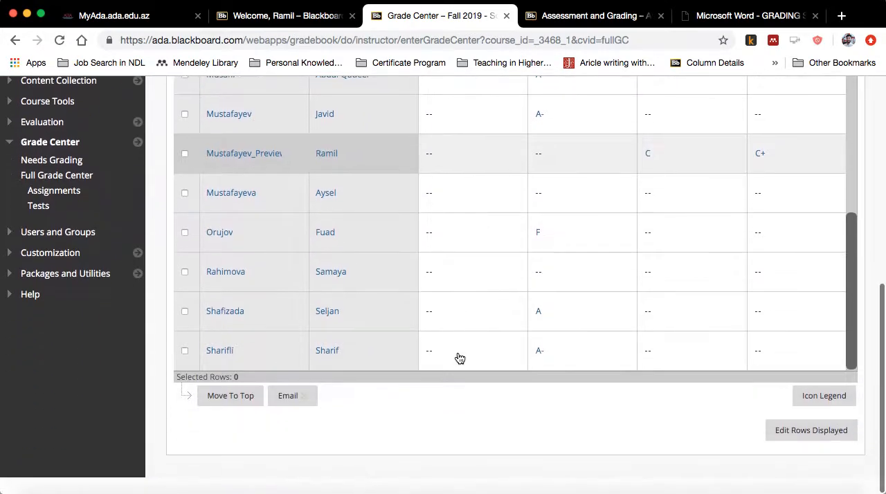
scroll(460, 358, "up", 5)
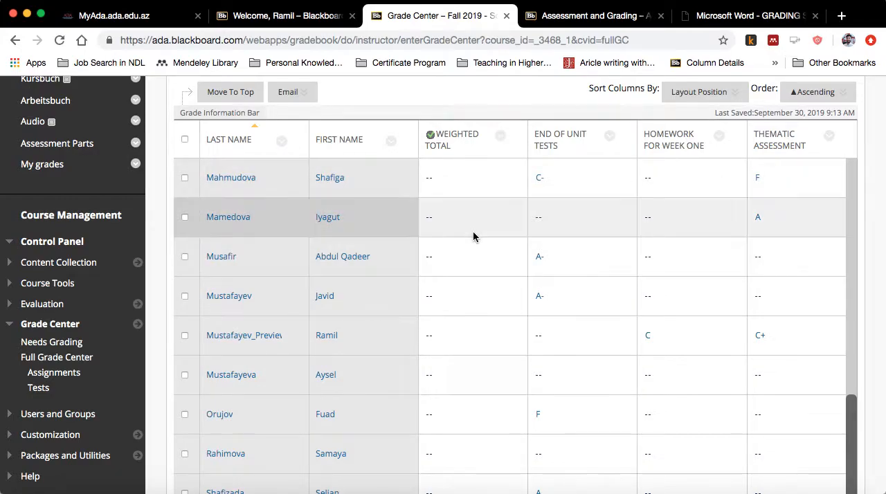
left_click(500, 146)
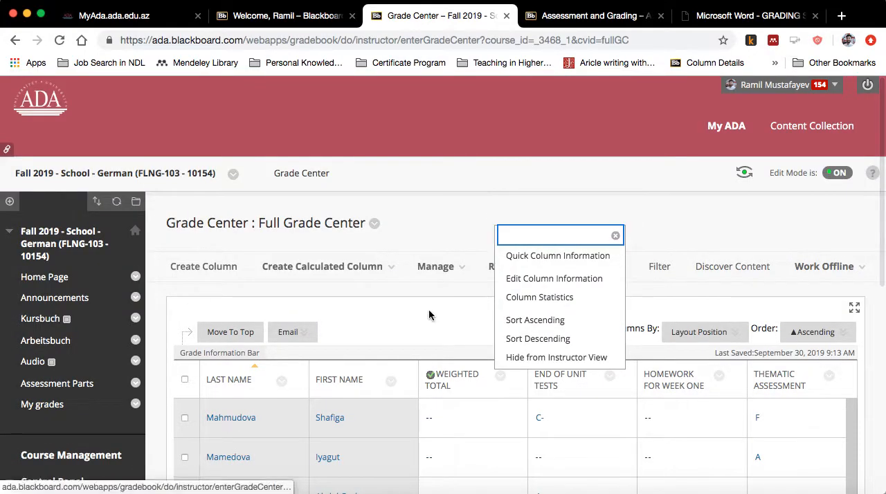
scroll(440, 309, "down", 2)
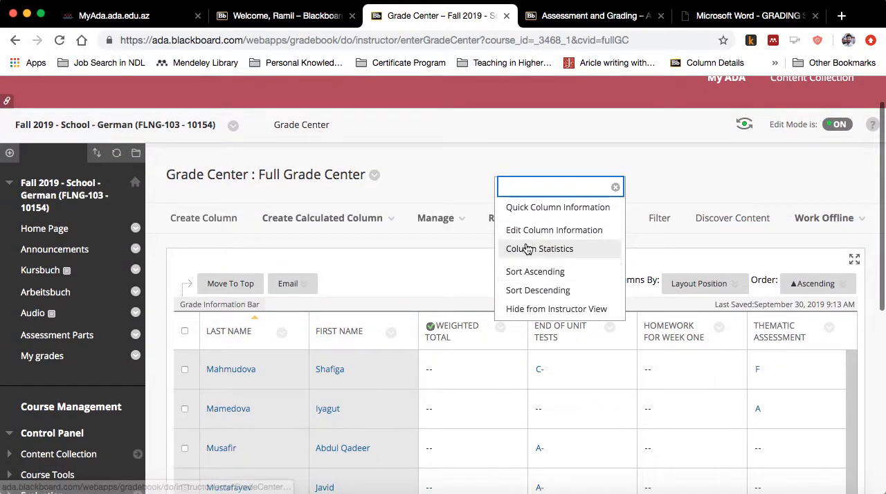
left_click(320, 220)
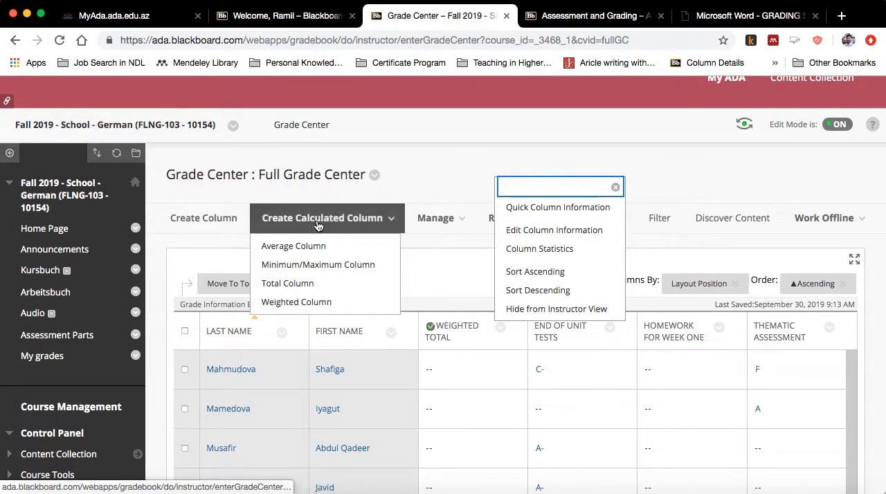
left_click(526, 231)
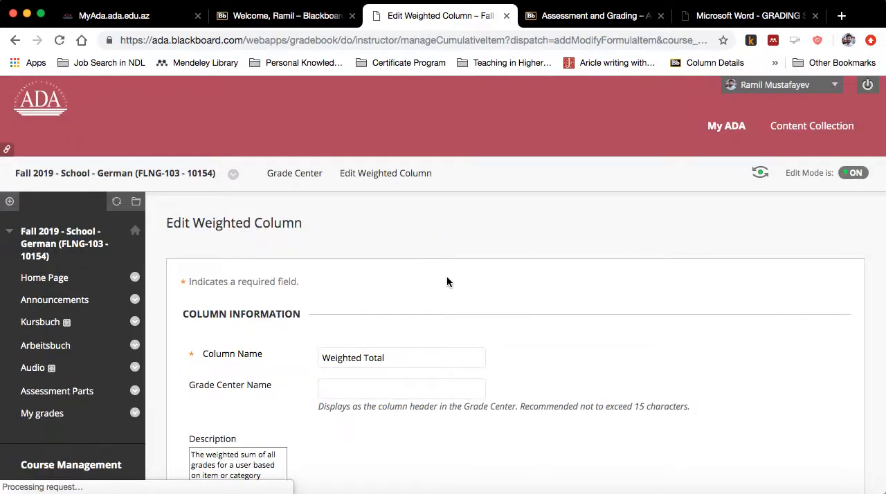
scroll(447, 282, "down", 5)
scroll(446, 287, "up", 3)
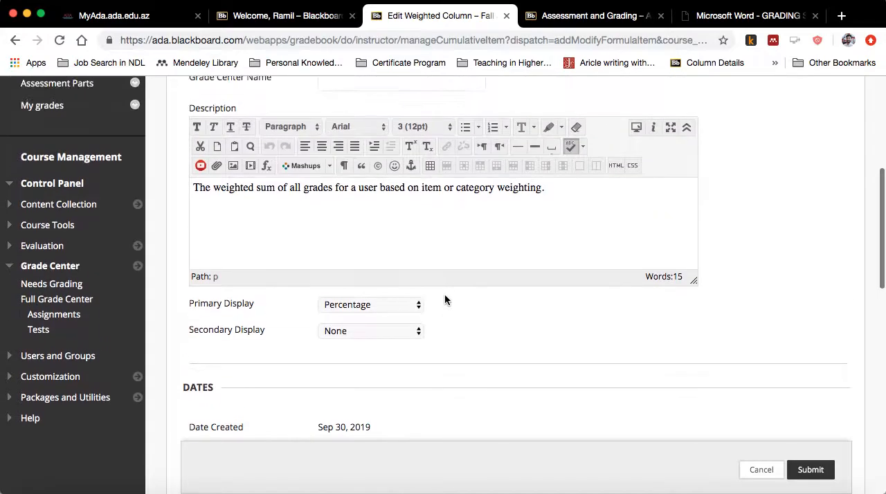
- Set the Weighted Total column's primary display to ADA School Schema and keep the secondary display at None
left_click(388, 305)
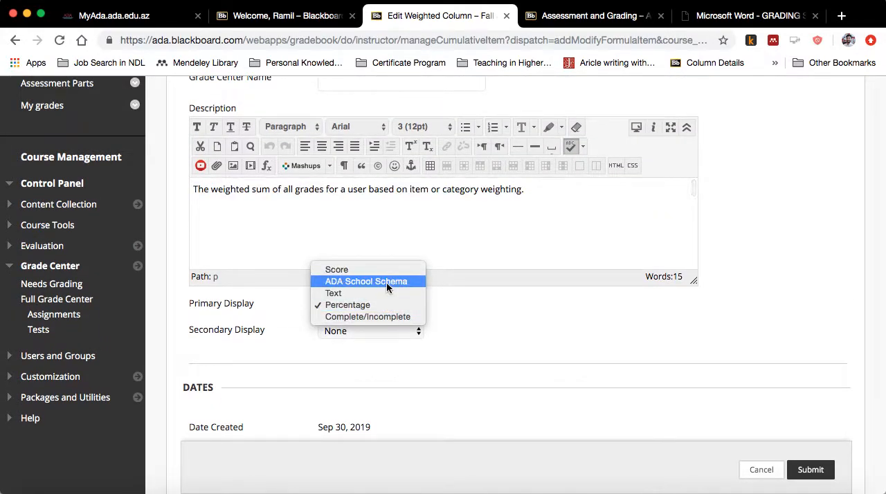
left_click(386, 281)
scroll(416, 340, "down", 1)
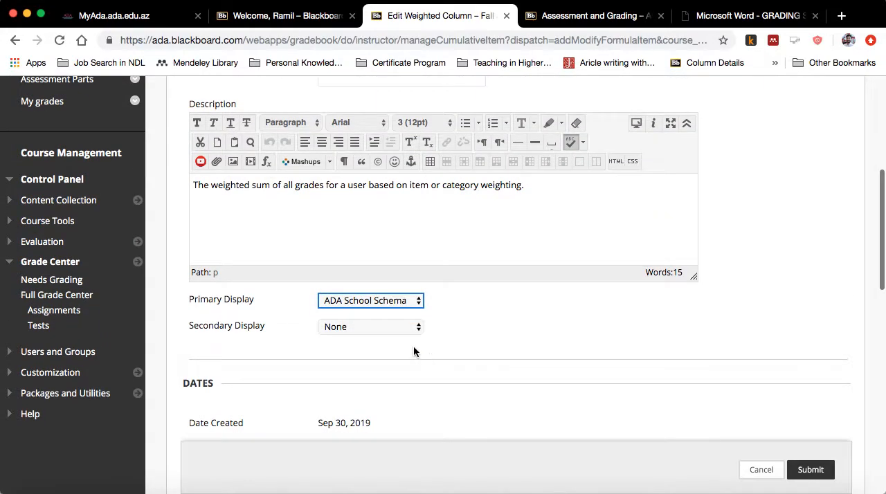
left_click(395, 327)
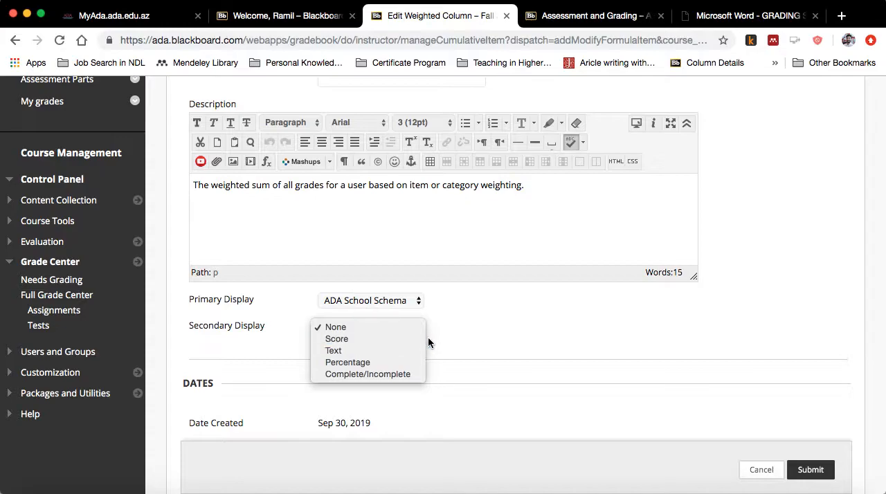
left_click(385, 326)
- Include the End of Unit Tests, Homework for week one and Thematic Assessment columns in the weighted grade
scroll(338, 335, "down", 5)
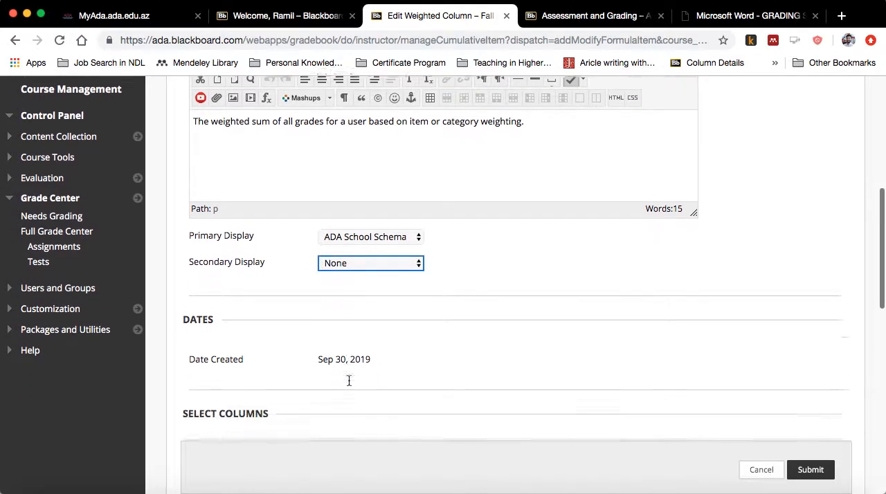
scroll(348, 378, "down", 5)
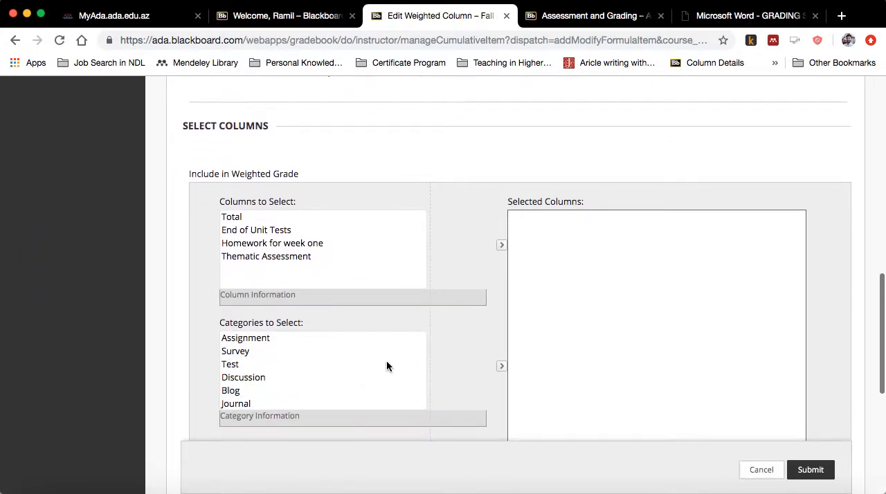
scroll(371, 350, "down", 1)
scroll(371, 354, "up", 1)
scroll(427, 262, "down", 3)
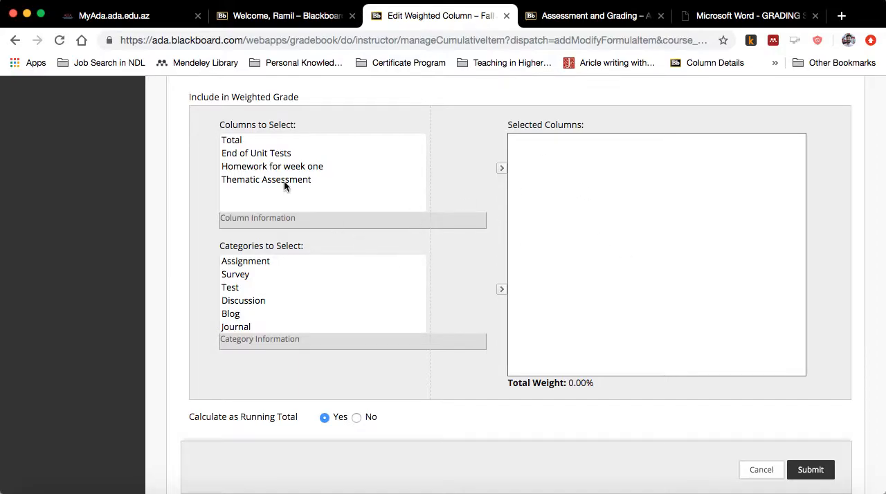
left_click(250, 142)
left_click(253, 153)
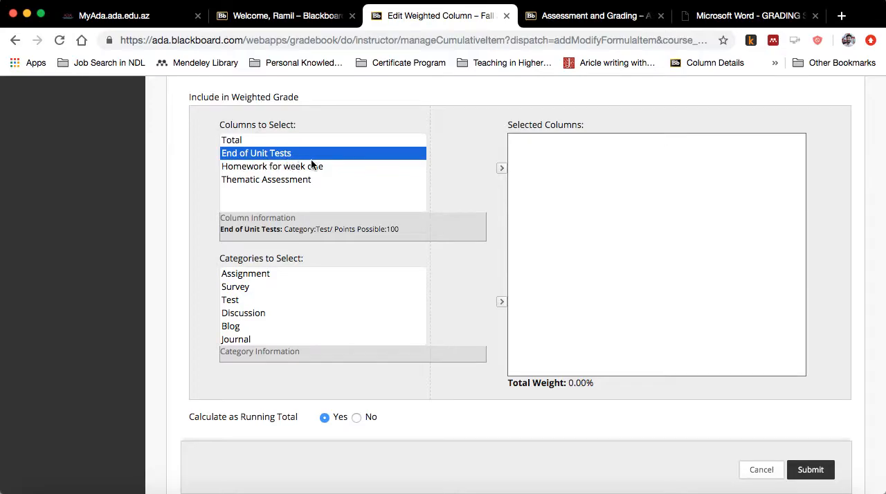
left_click(500, 168)
left_click(291, 153)
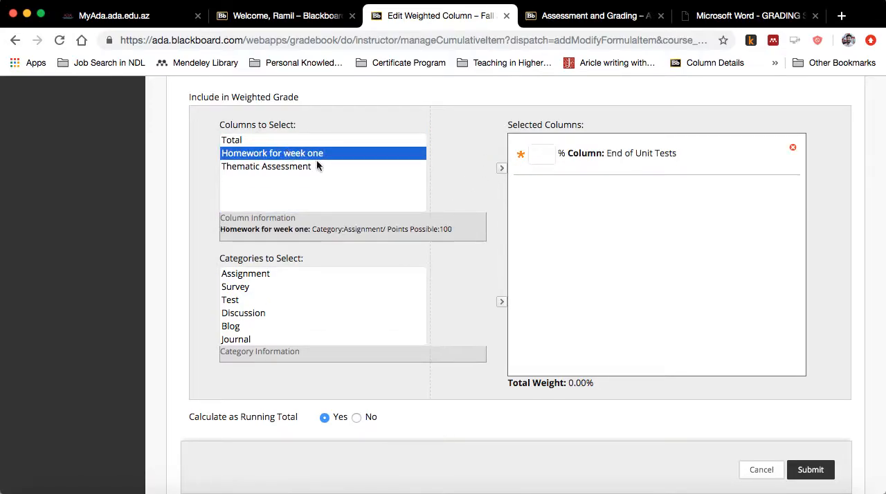
left_click(502, 173)
left_click(312, 153)
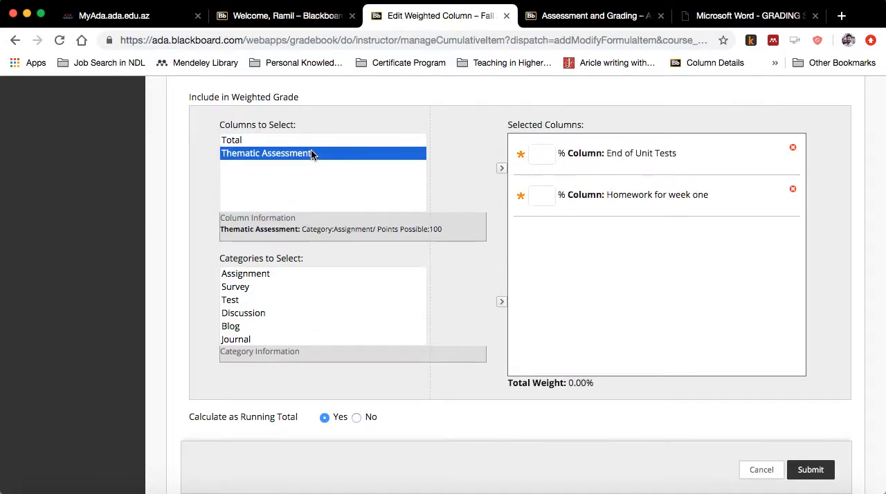
left_click(500, 170)
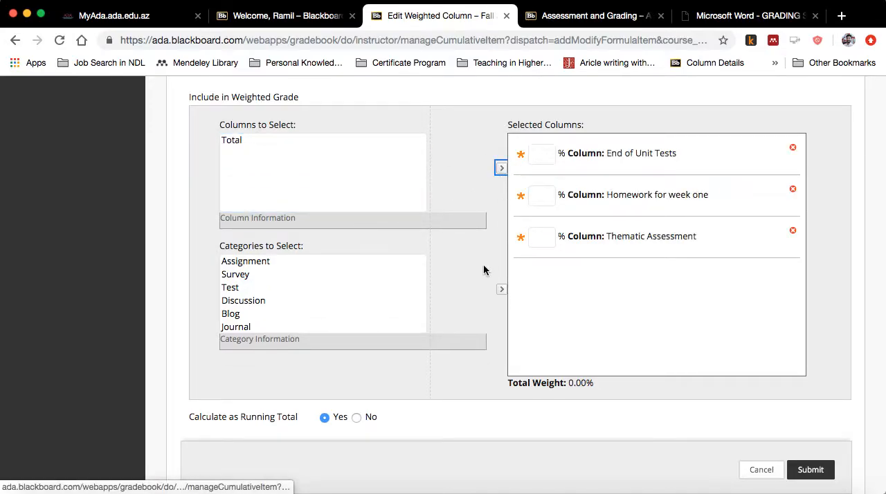
- Read the weights of the grading components on the already open Assessment and Grading page
left_click(547, 153)
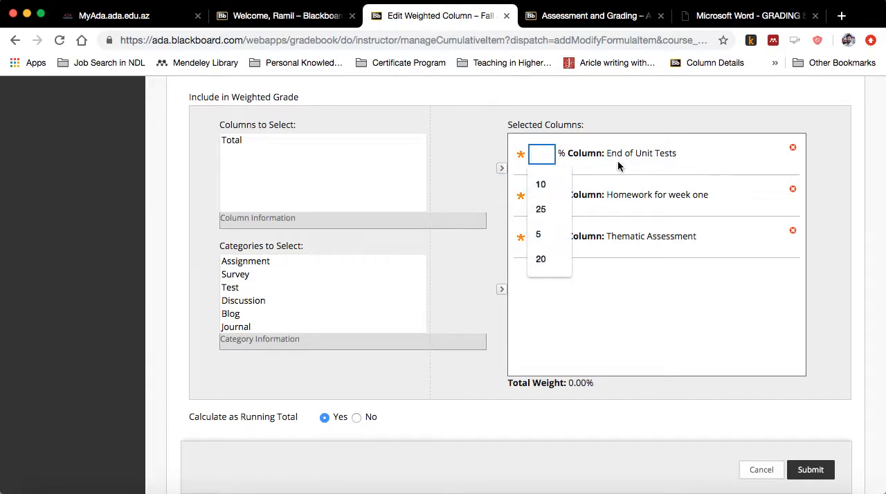
left_click(595, 303)
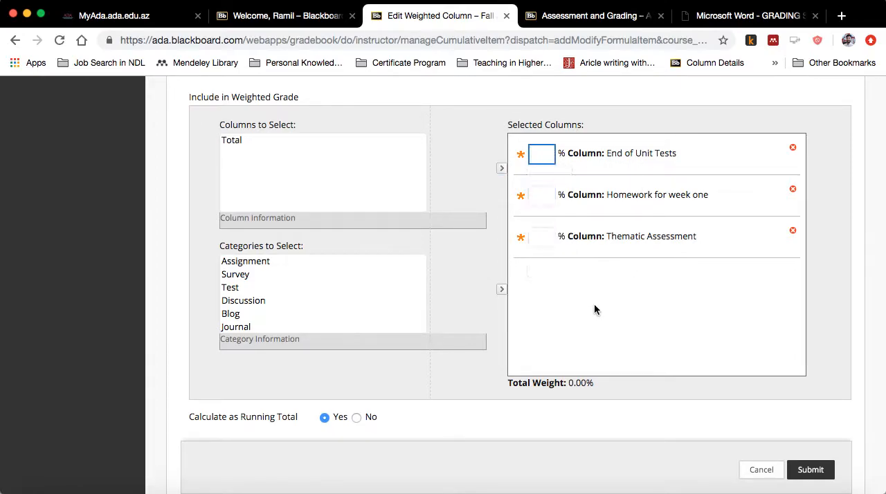
left_click(547, 157)
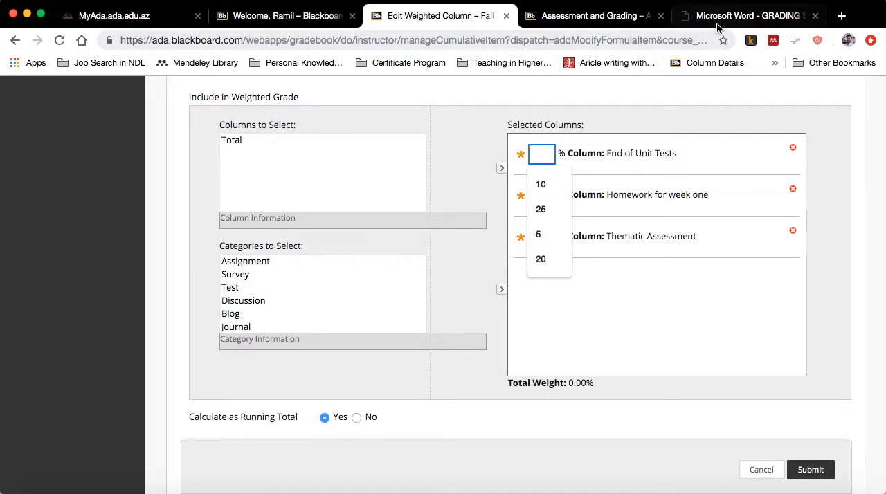
left_click(727, 15)
left_click(604, 14)
scroll(389, 249, "down", 5)
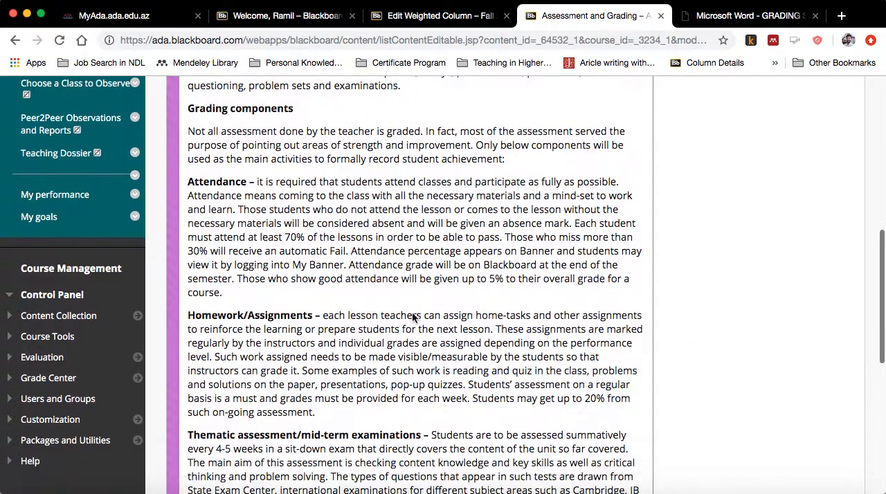
scroll(289, 391, "down", 4)
scroll(289, 392, "down", 2)
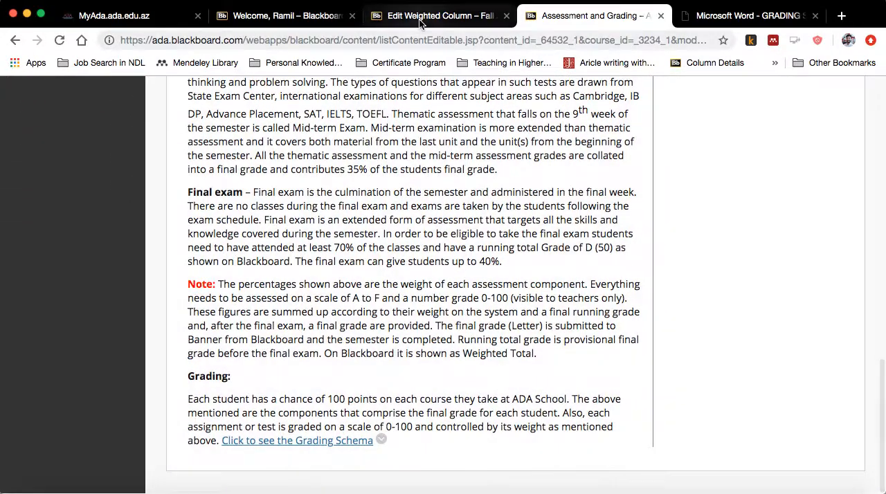
left_click(422, 16)
left_click(307, 20)
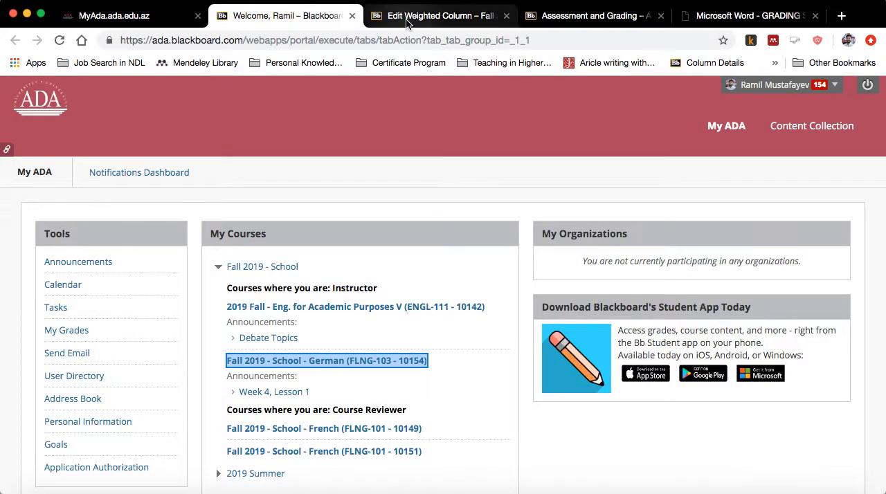
- Return to the weighted column form and weight End of Unit Tests 40%, Homework for week one 20% and Thematic Assessment 40%
left_click(429, 15)
left_click(540, 152)
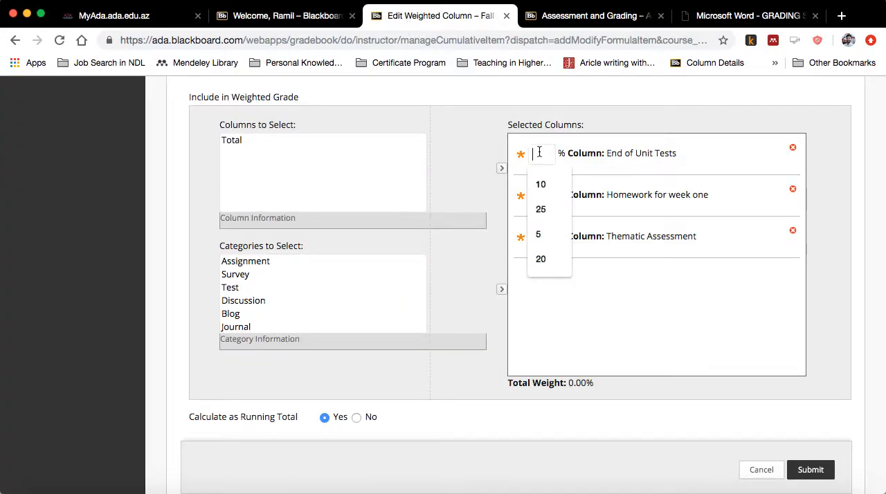
type("40")
left_click(547, 194)
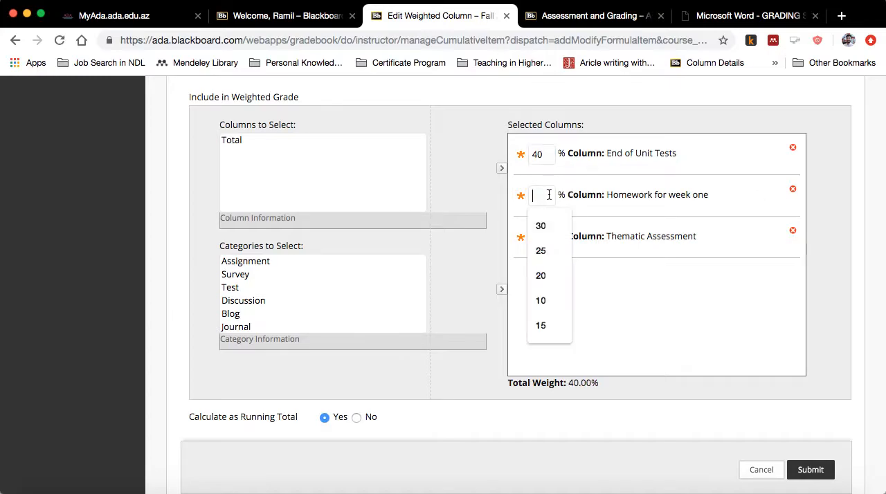
type("20")
left_click(548, 240)
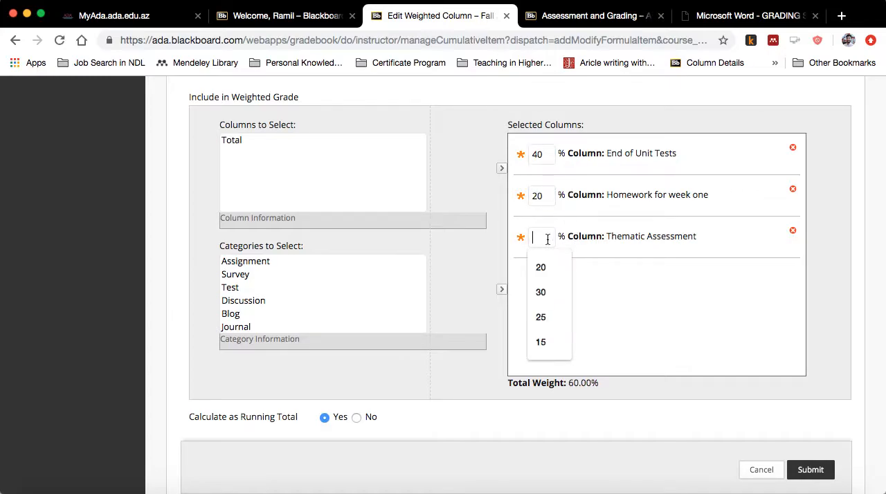
type("40")
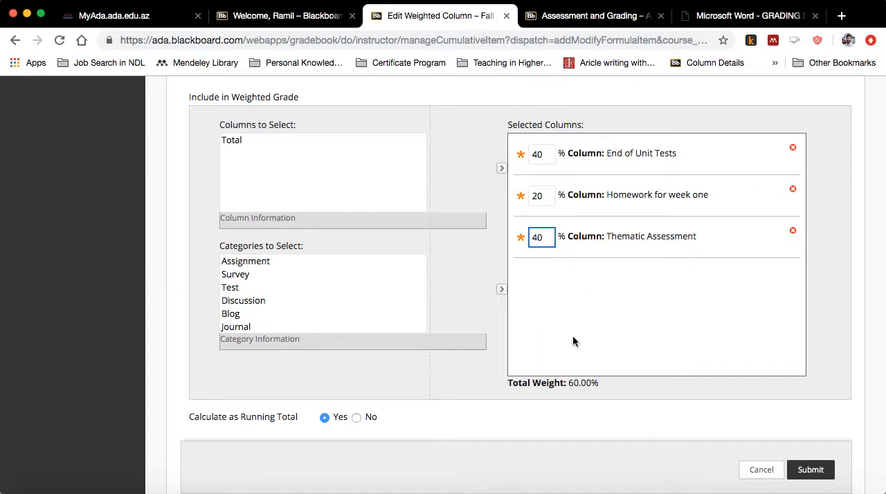
- Check the total weight, running total setting and column options, and submit the Weighted Total column
left_click_drag(602, 383, 508, 383)
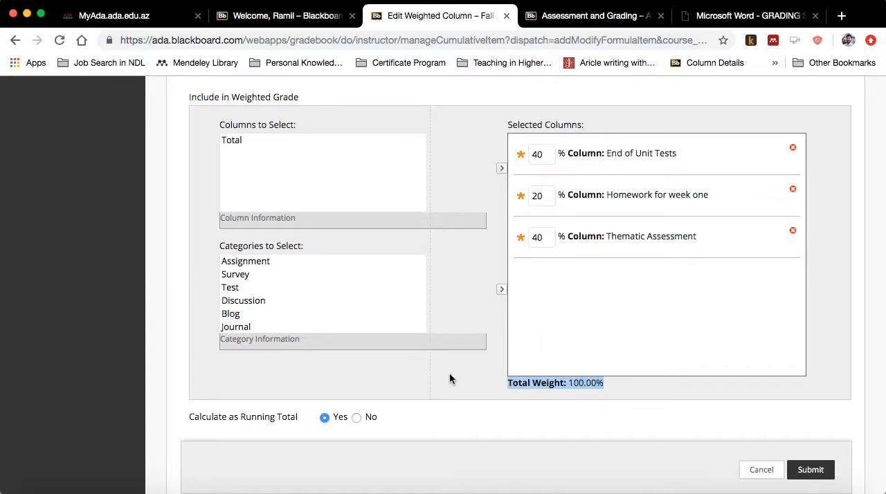
scroll(450, 379, "down", 2)
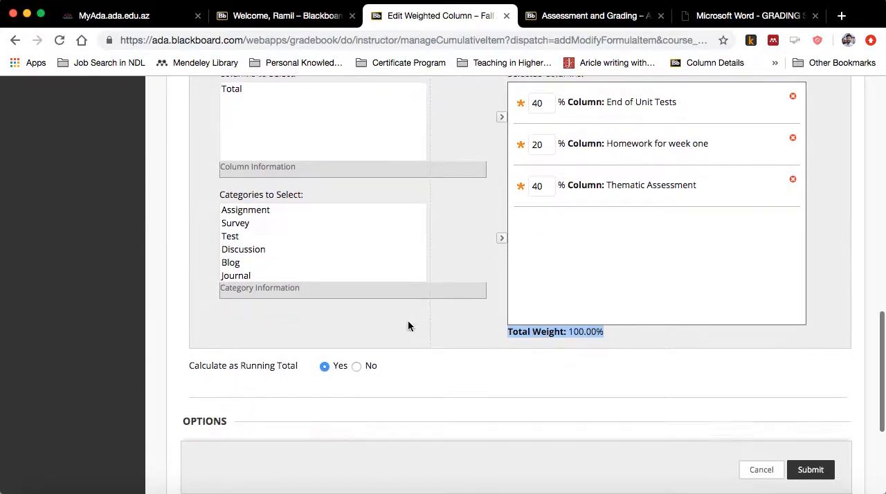
scroll(408, 326, "down", 5)
left_click_drag(189, 184, 339, 187)
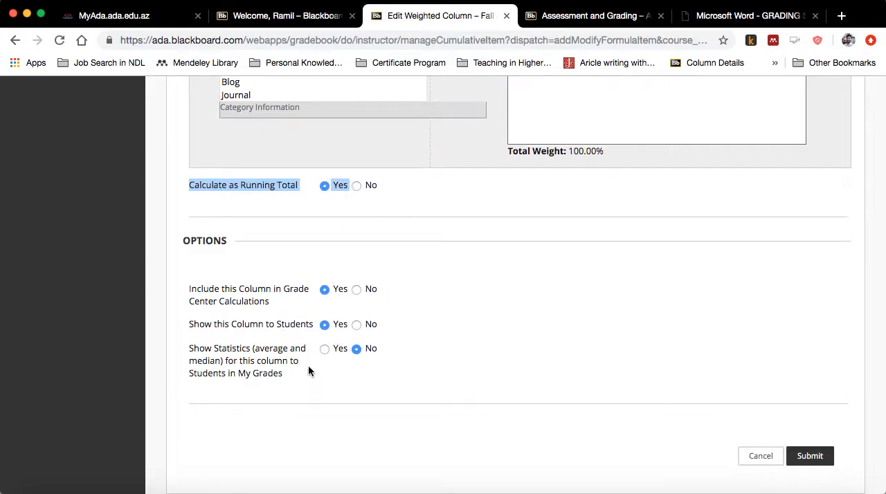
scroll(308, 372, "down", 1)
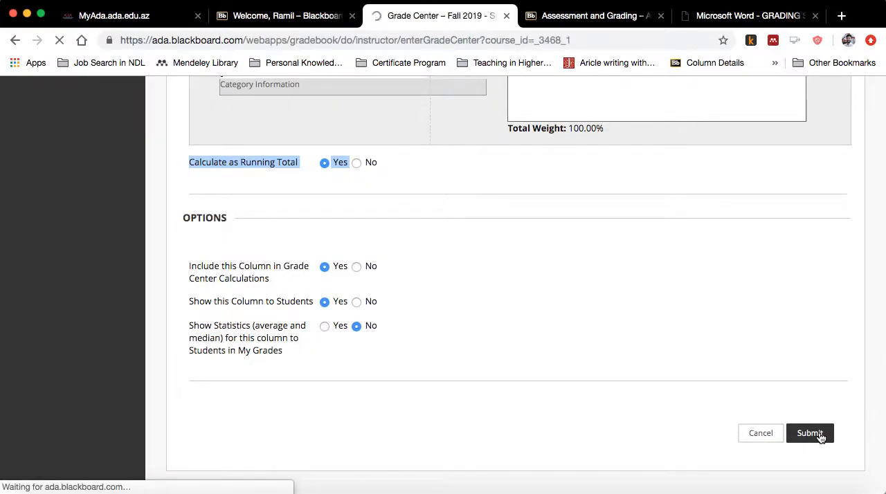
- Look over the students' Weighted Total grades alongside the test, homework and thematic assessment grades
scroll(736, 390, "down", 2)
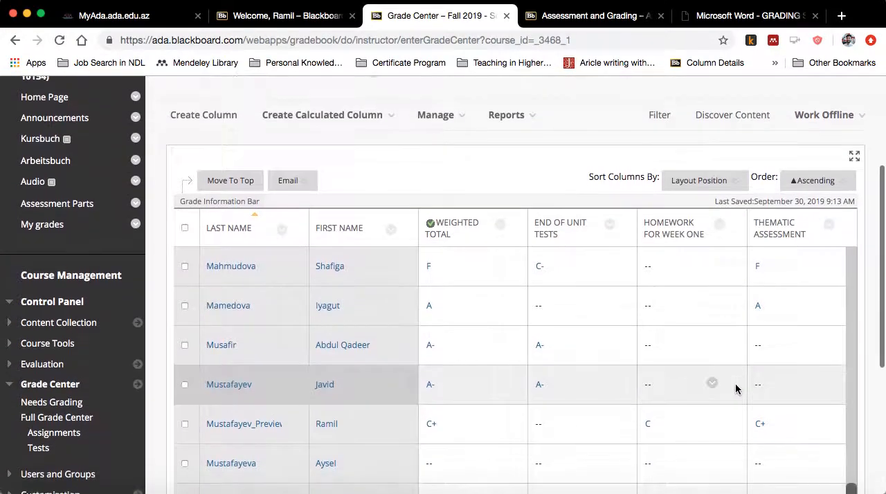
scroll(669, 367, "down", 2)
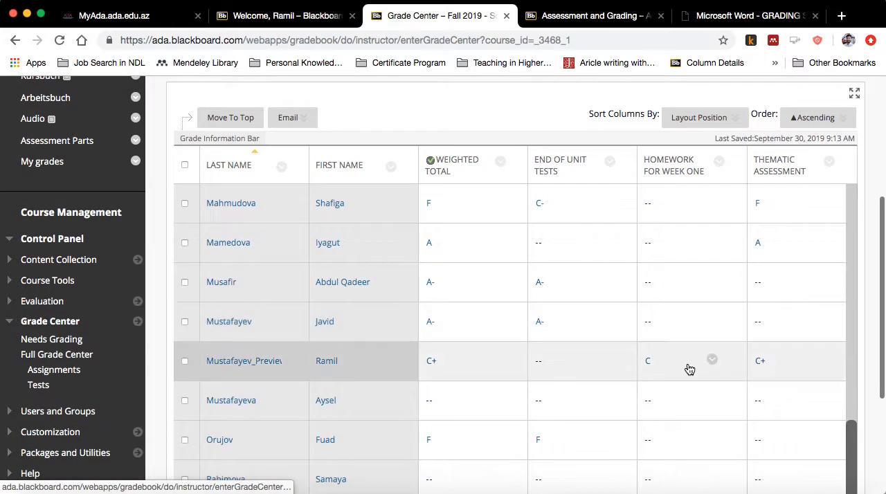
mouse_move(794, 174)
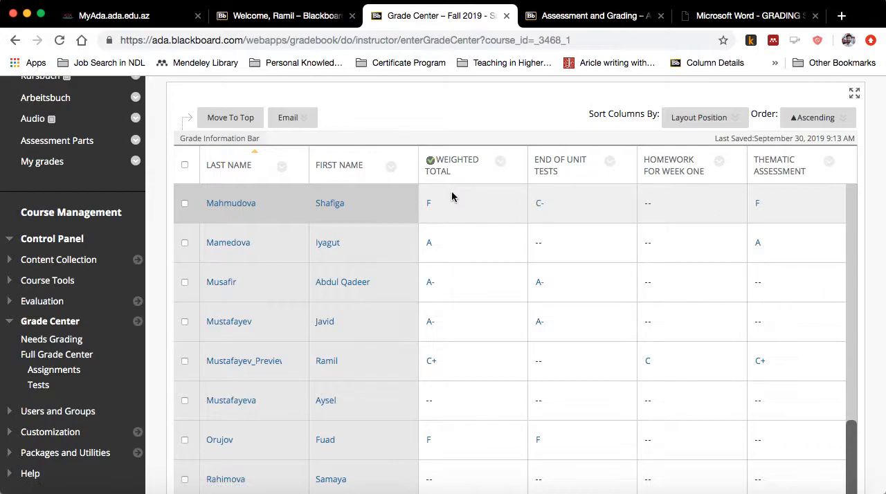
scroll(451, 201, "down", 5)
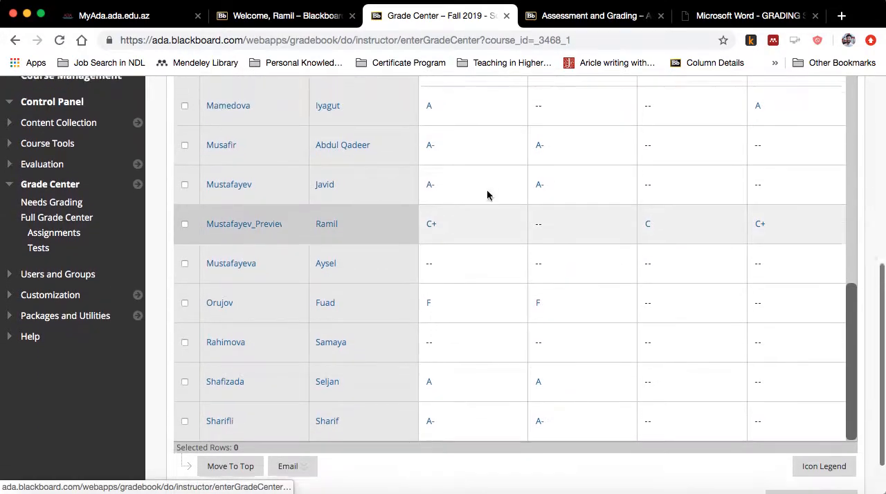
- Enter student preview and view the Weighted Total grade in My Grades
scroll(487, 195, "up", 12)
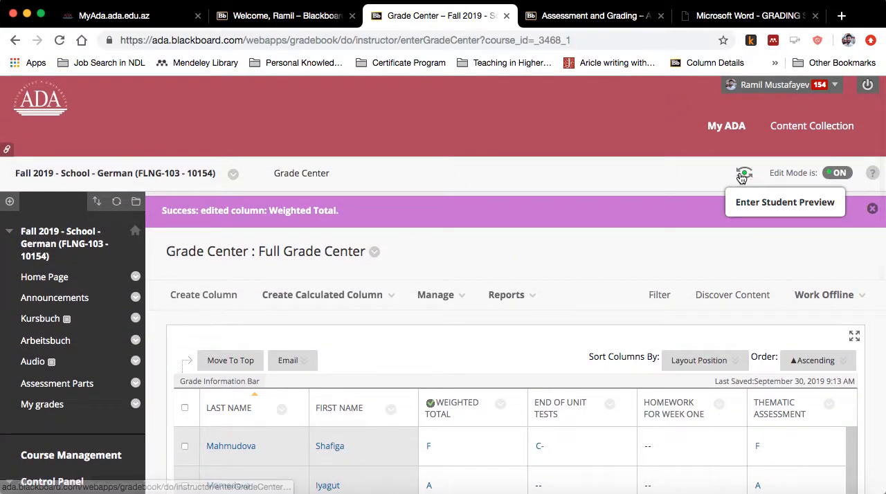
left_click(743, 175)
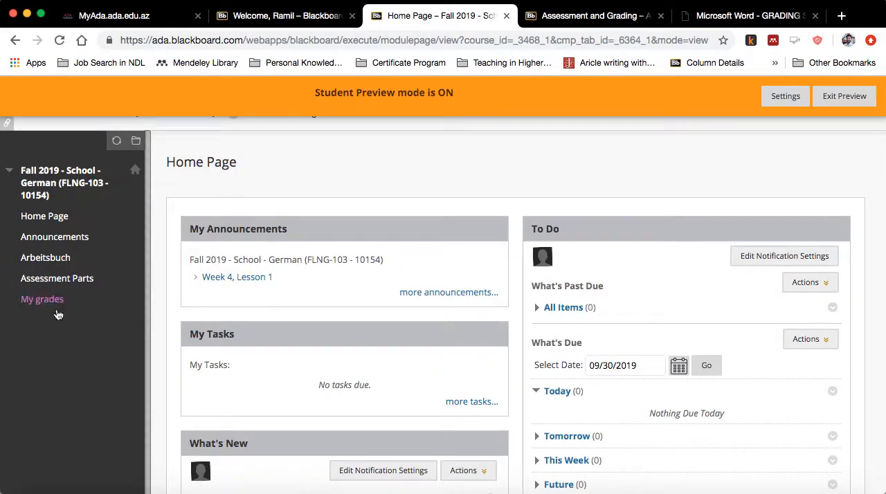
left_click(58, 303)
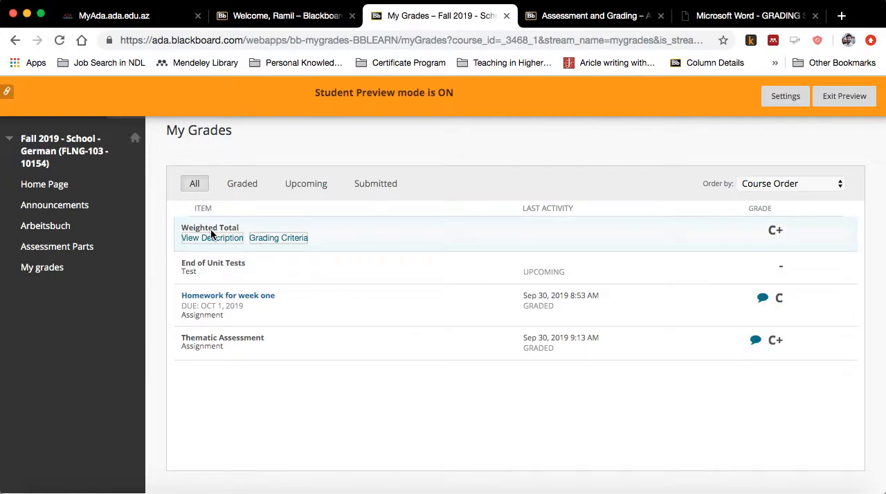
left_click(47, 269)
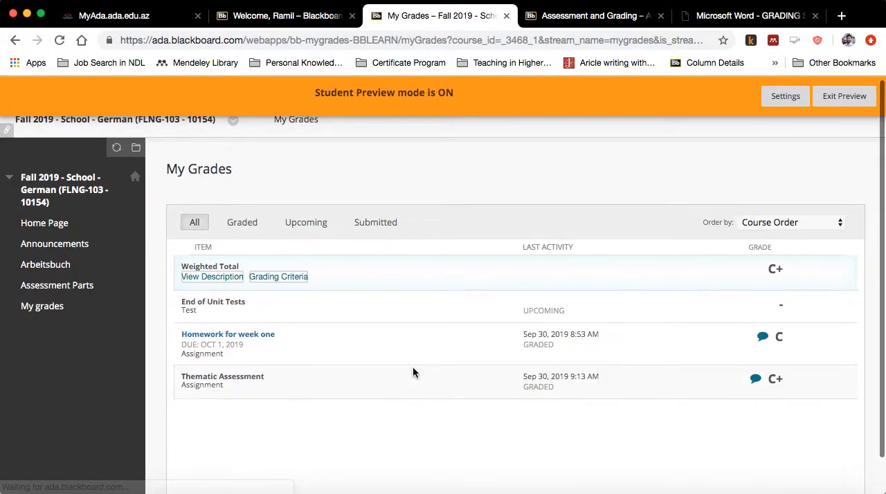
- Exit student preview and reopen the course's Full Grade Center
left_click(843, 97)
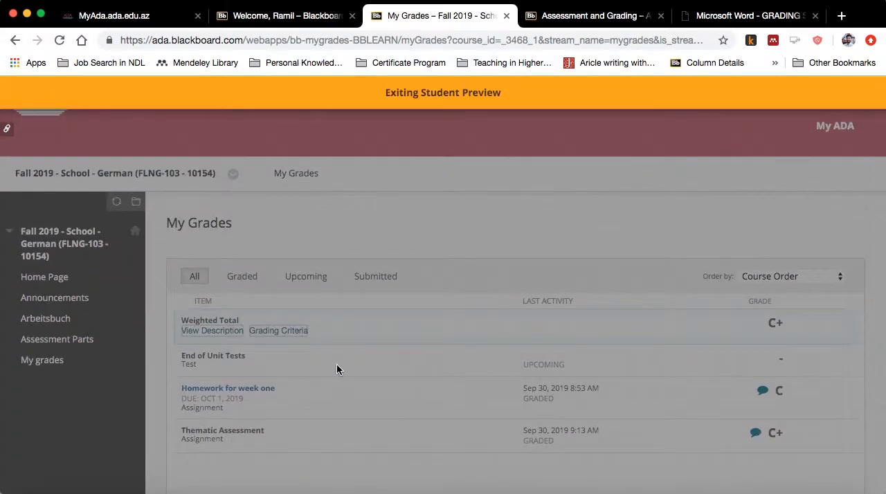
scroll(393, 408, "down", 4)
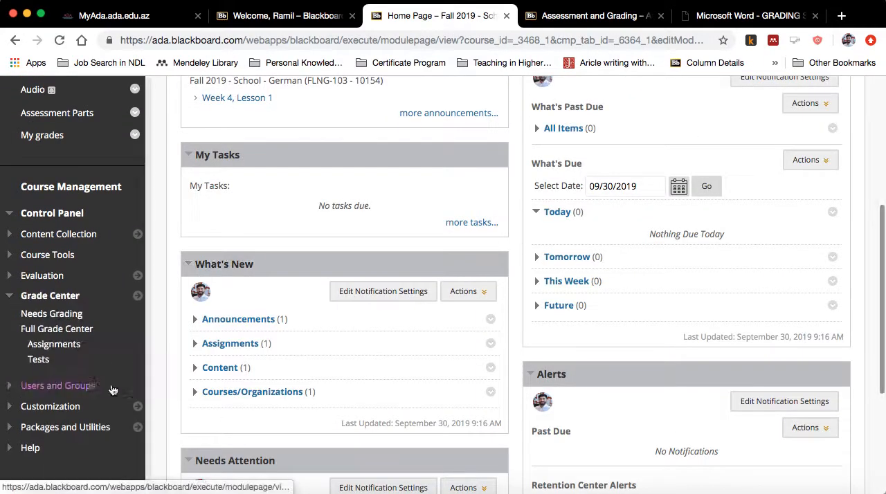
left_click(70, 330)
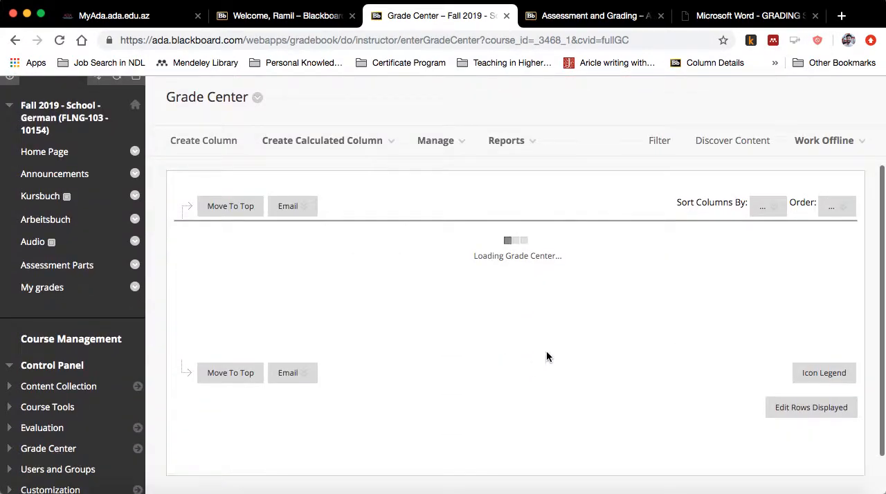
- Rename the Weighted Total column as My Final Grade and submit the change
left_click(500, 249)
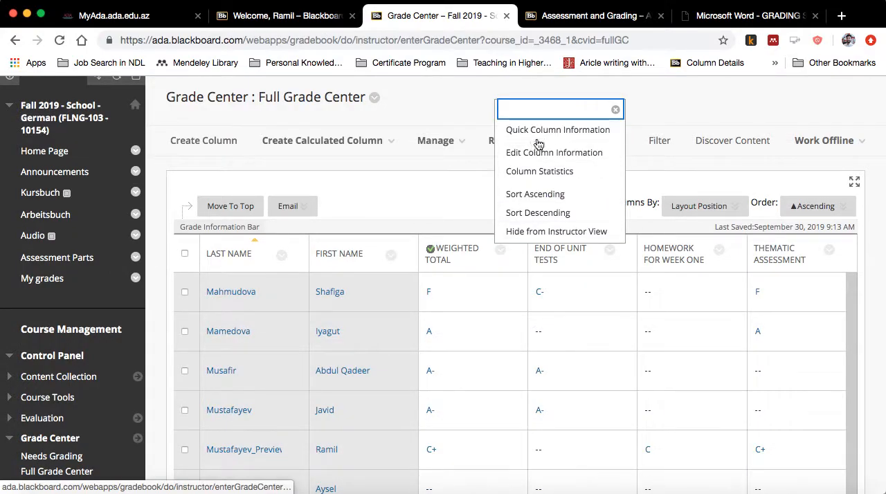
left_click(549, 153)
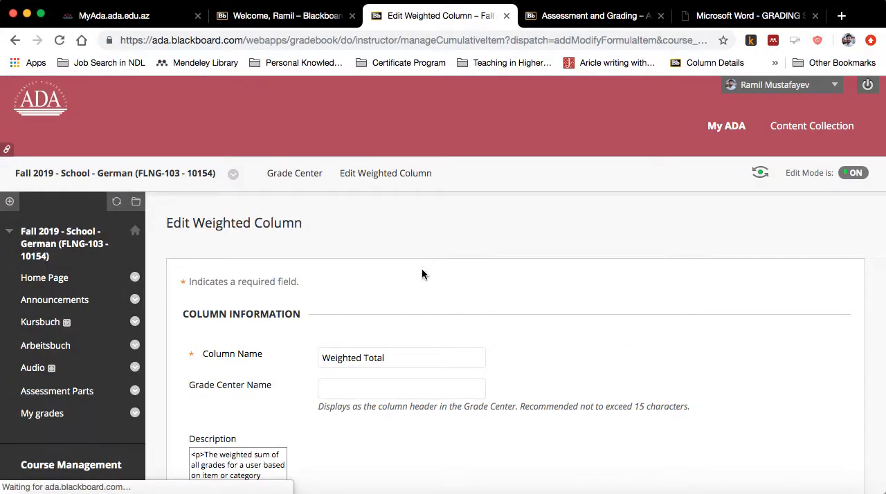
left_click_drag(401, 216, 302, 222)
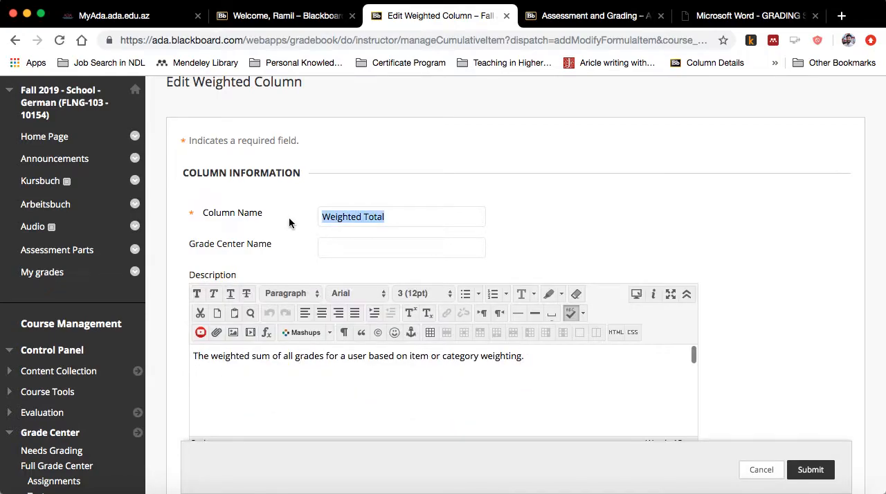
type("My")
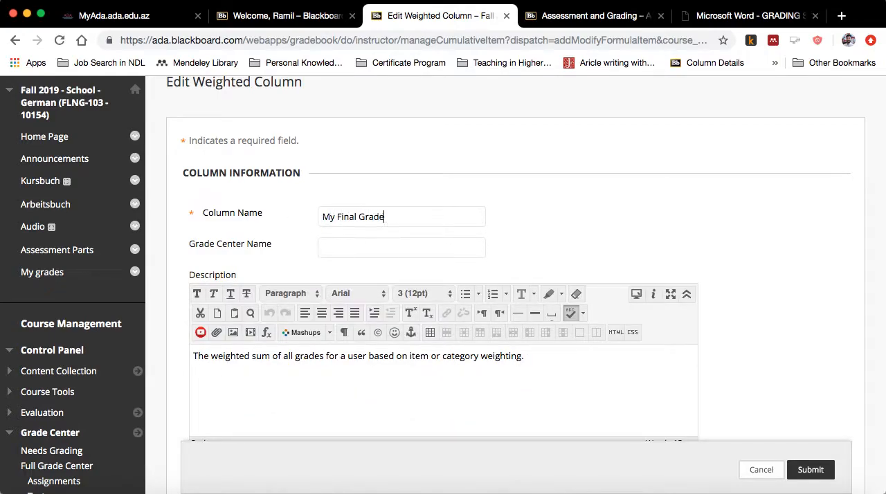
type(" Final Grade")
scroll(356, 222, "down", 5)
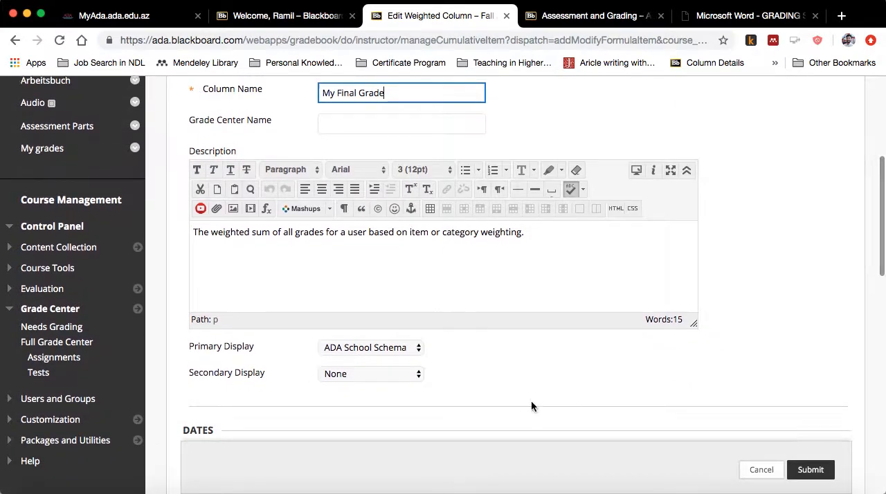
scroll(693, 443, "down", 3)
left_click(809, 470)
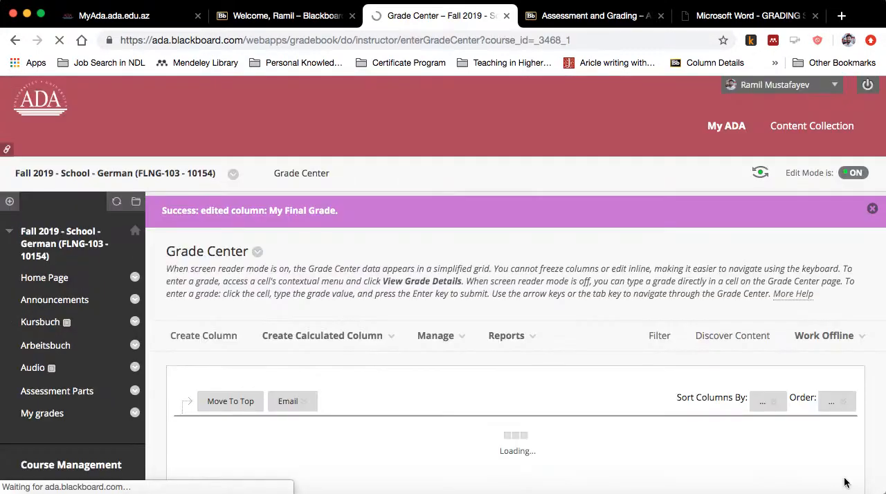
- Enter student preview and open My Grades to check the My Final Grade entry
scroll(415, 332, "down", 3)
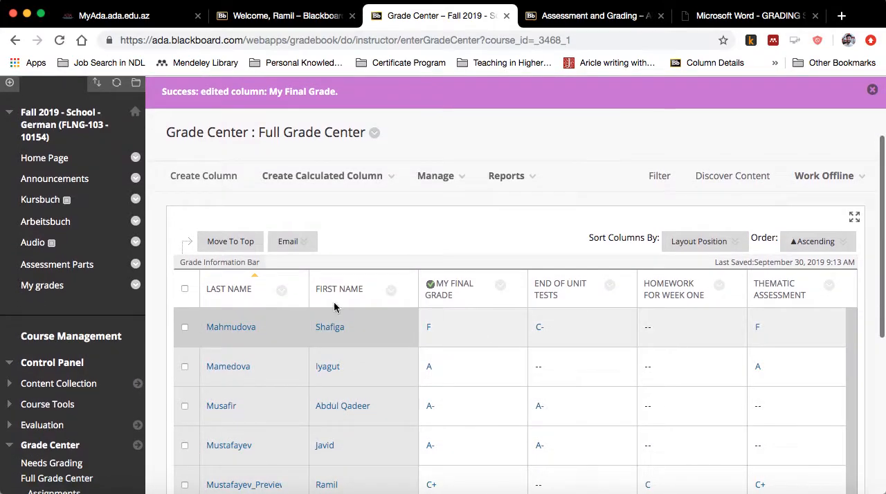
scroll(388, 312, "up", 5)
left_click(745, 165)
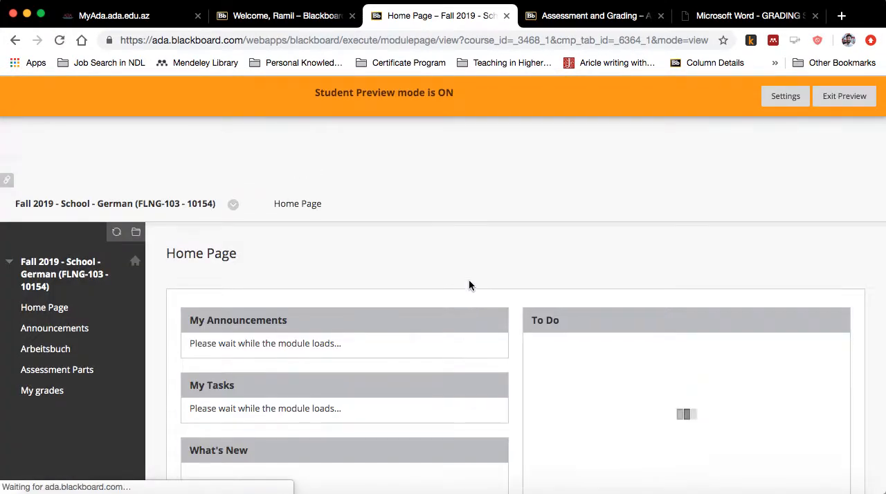
scroll(469, 285, "down", 3)
left_click(36, 226)
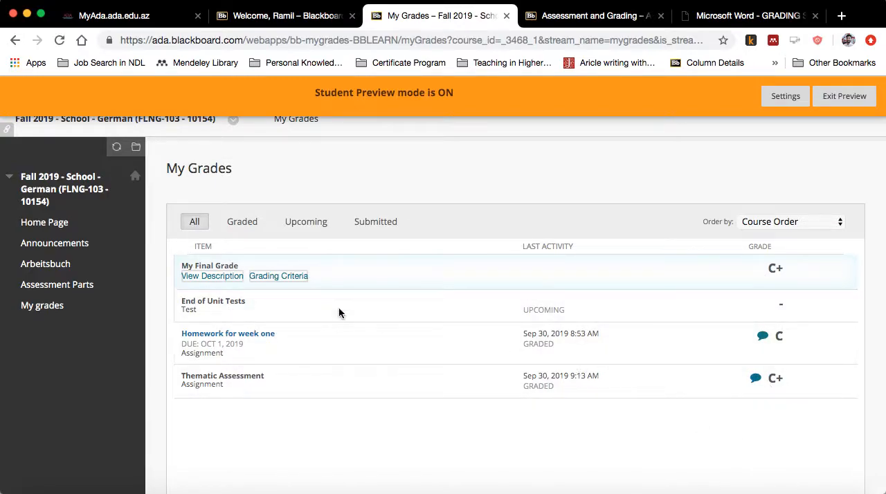
- Read the description of the My Final Grade entry and close it
left_click(215, 277)
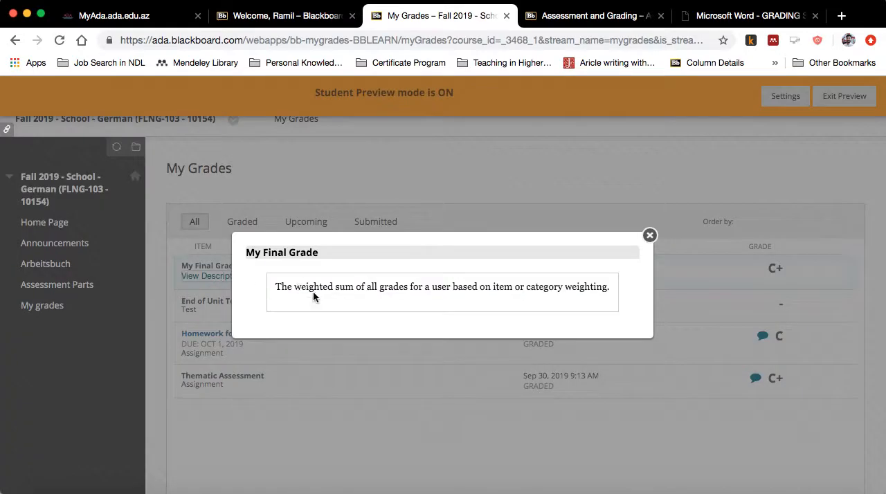
left_click_drag(277, 288, 580, 280)
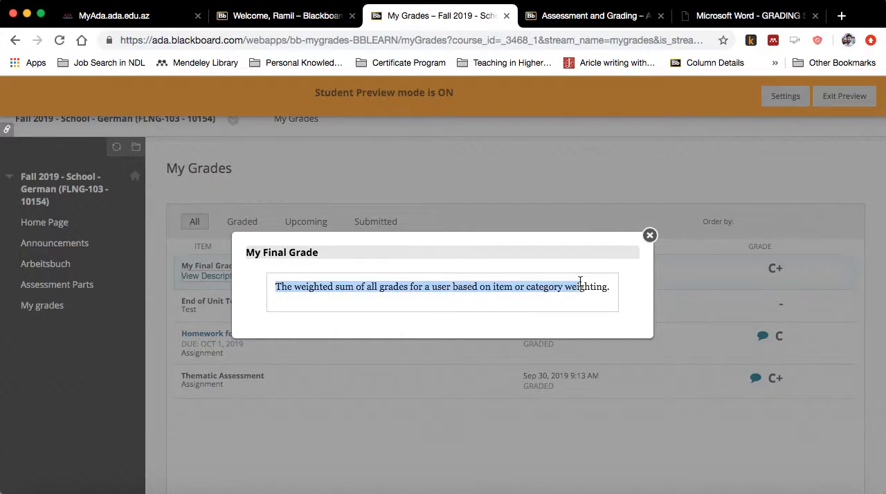
left_click(649, 237)
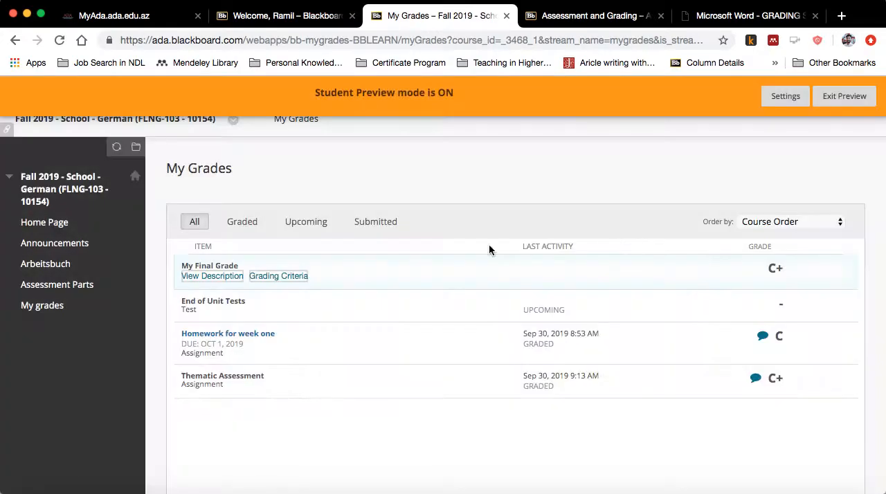
- Read the grading criteria of My Final Grade, recheck its description, and return to My Grades
left_click(273, 277)
left_click_drag(314, 310, 179, 280)
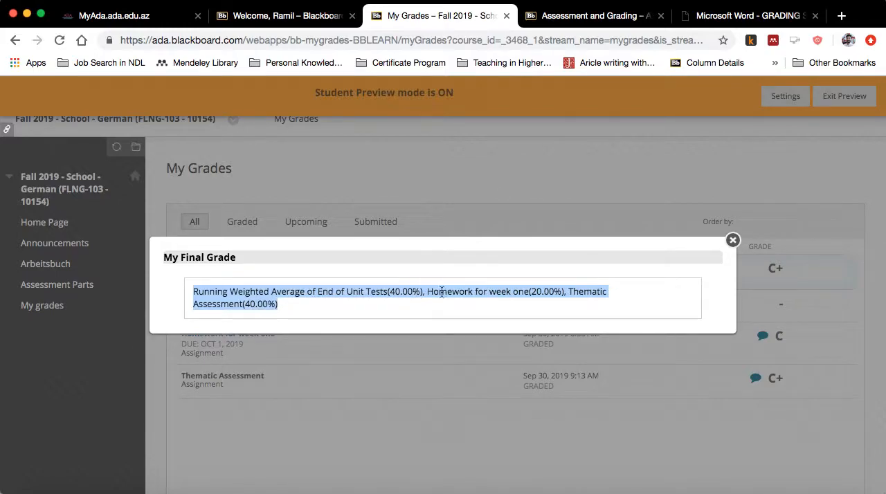
left_click_drag(287, 306, 191, 297)
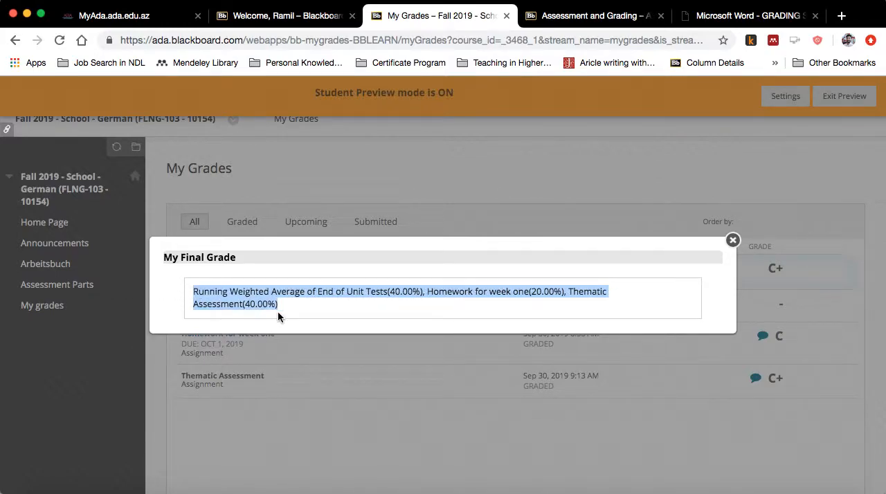
left_click(733, 241)
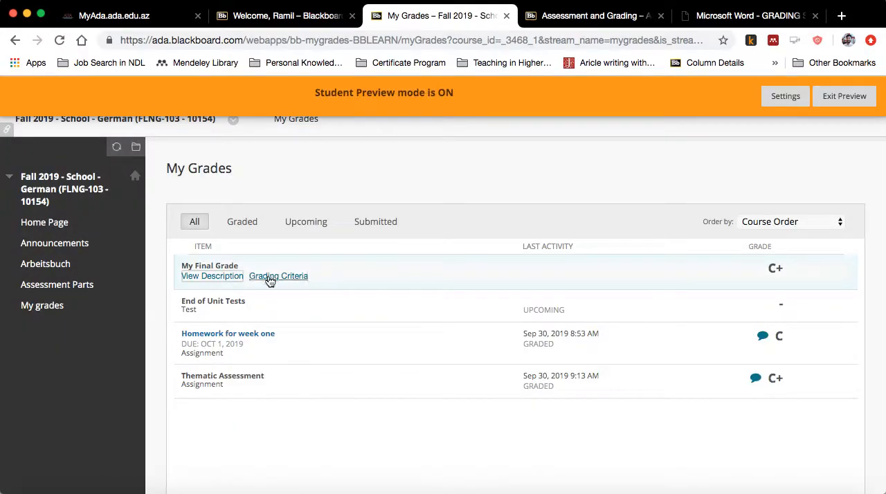
left_click(226, 277)
left_click(650, 236)
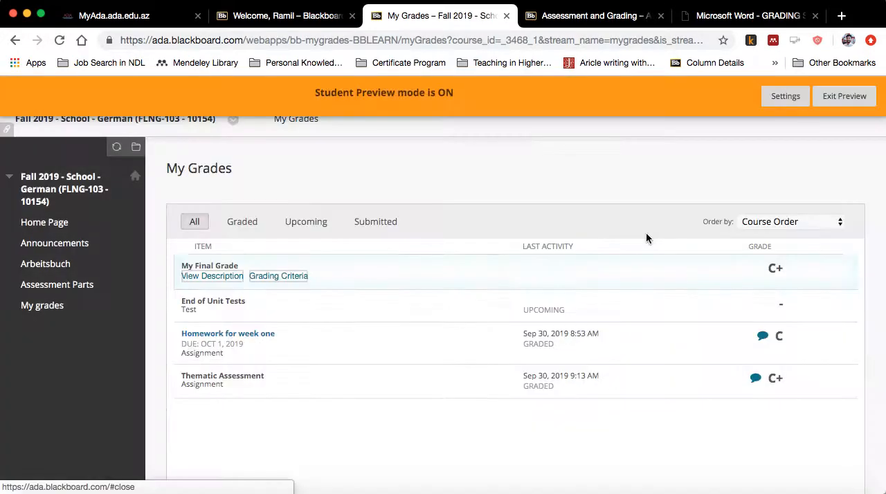
left_click(46, 307)
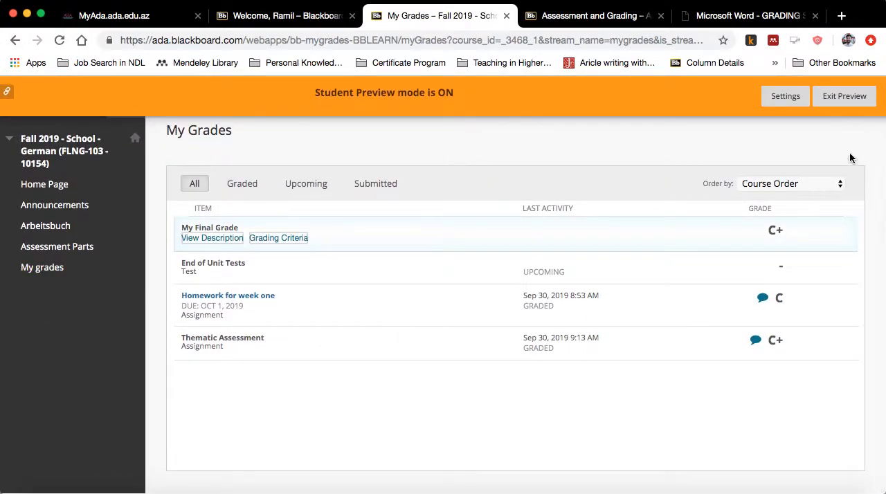
- Leave student preview and return to the course's Full Grade Center
left_click(839, 97)
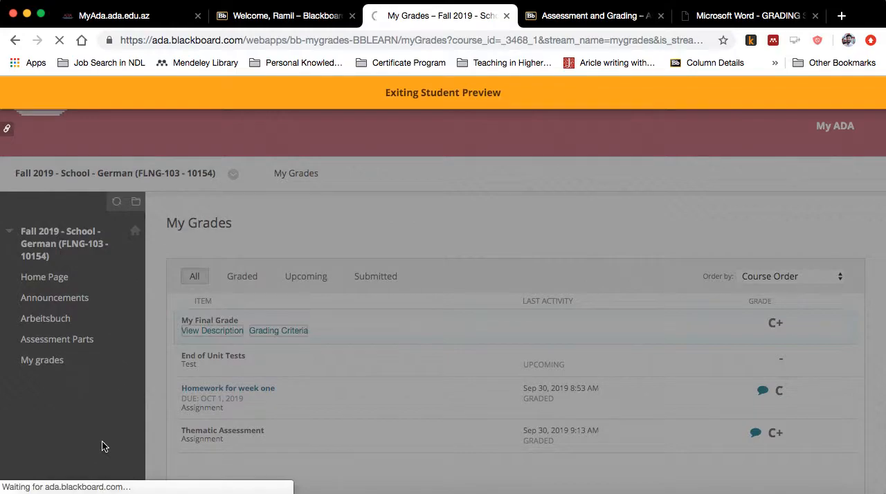
scroll(102, 446, "down", 5)
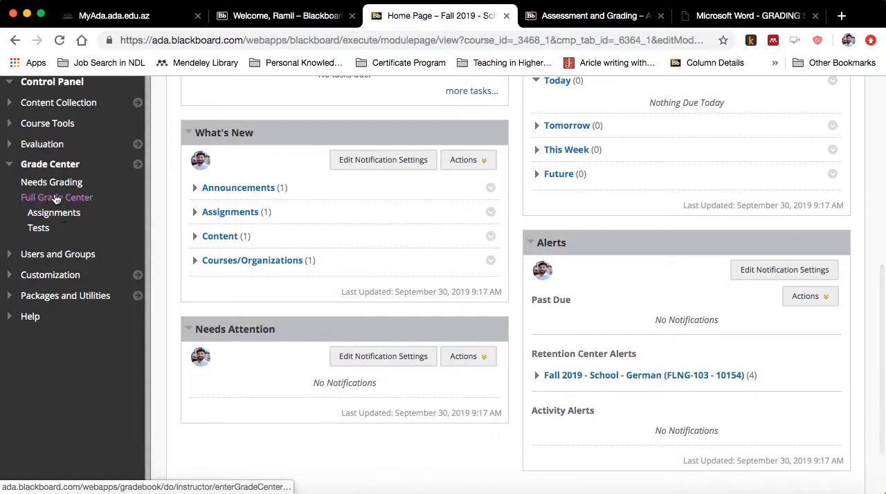
left_click(69, 142)
scroll(310, 291, "down", 1)
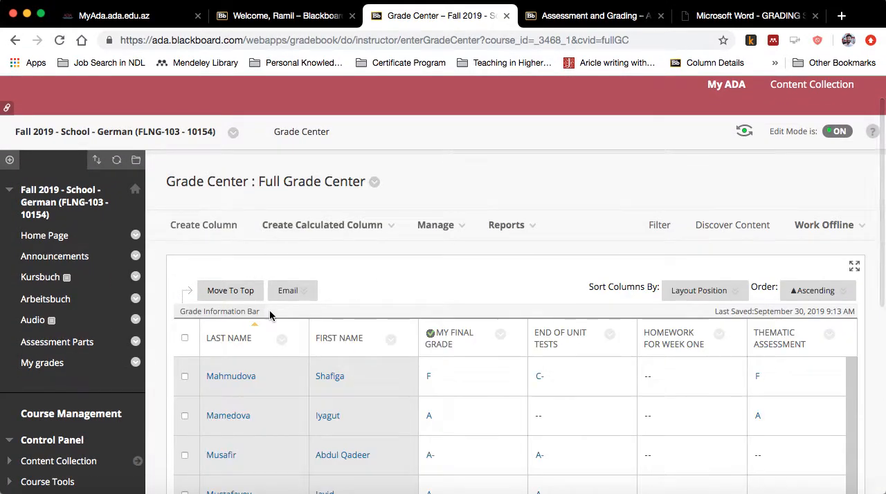
- Open the My Final Grade column's information for editing and examine its description text
scroll(269, 309, "down", 4)
left_click(501, 174)
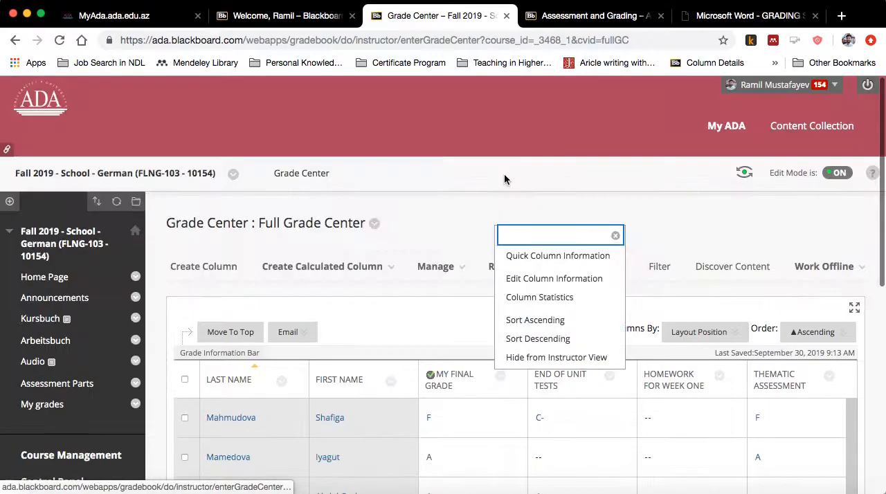
left_click(561, 278)
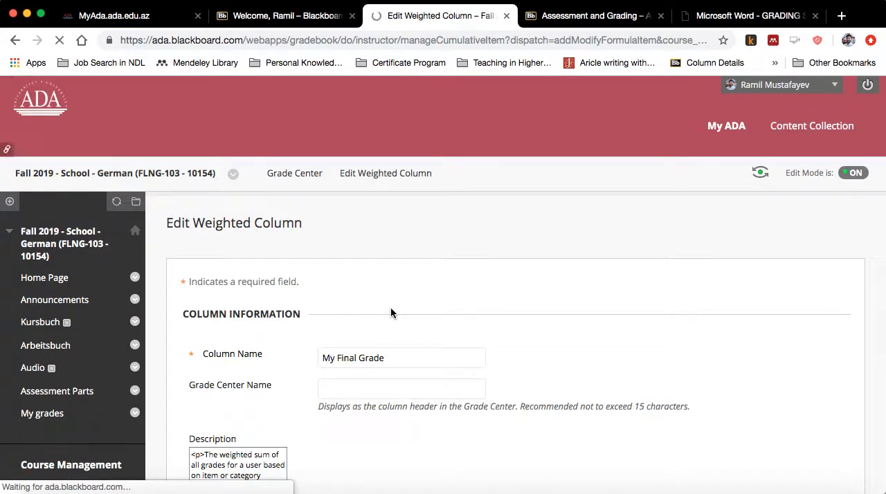
scroll(390, 306, "down", 4)
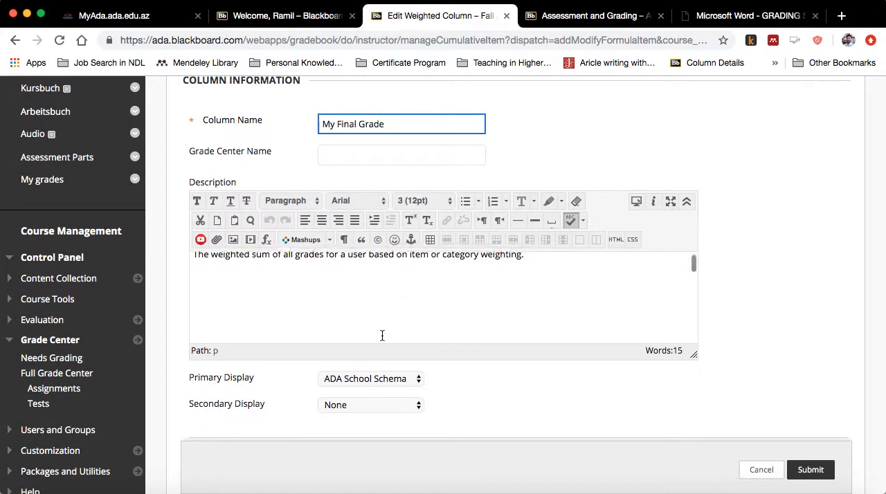
left_click(198, 264)
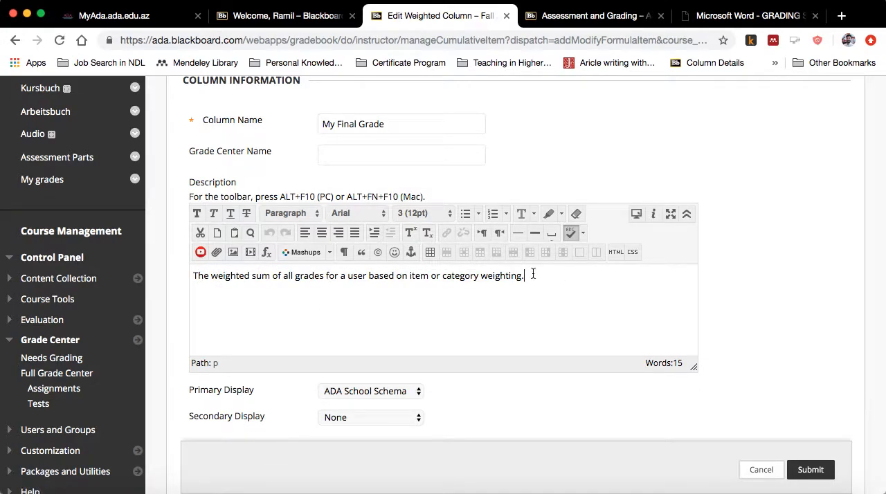
left_click_drag(530, 274, 329, 266)
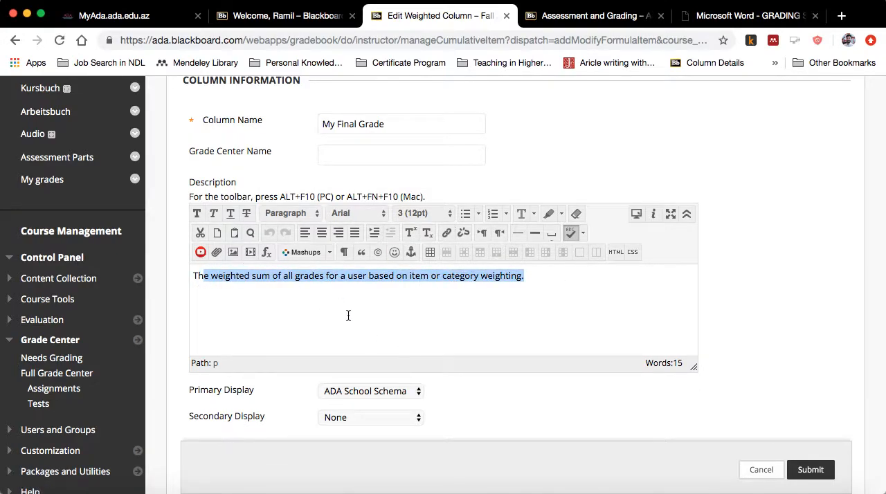
- Review the My Final Grade column's display settings, column weights and running total option, and cancel the editing
scroll(358, 308, "down", 2)
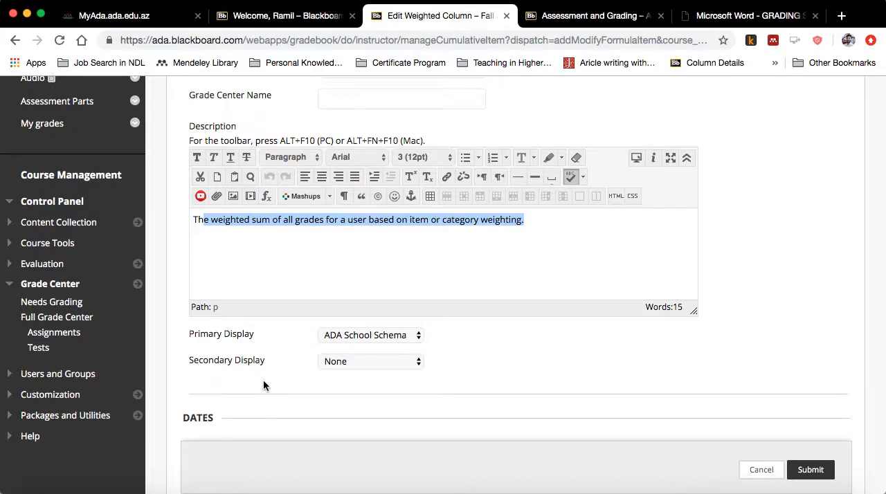
scroll(308, 326, "down", 5)
scroll(309, 324, "up", 3)
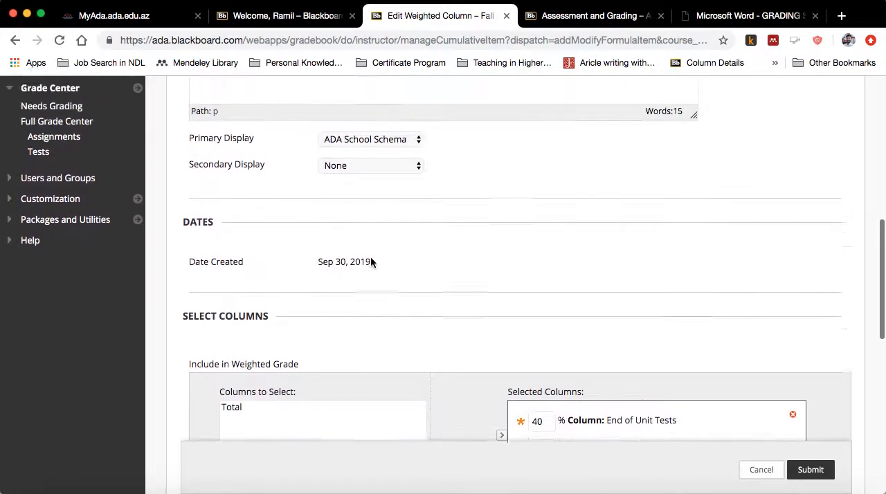
scroll(535, 323, "down", 6)
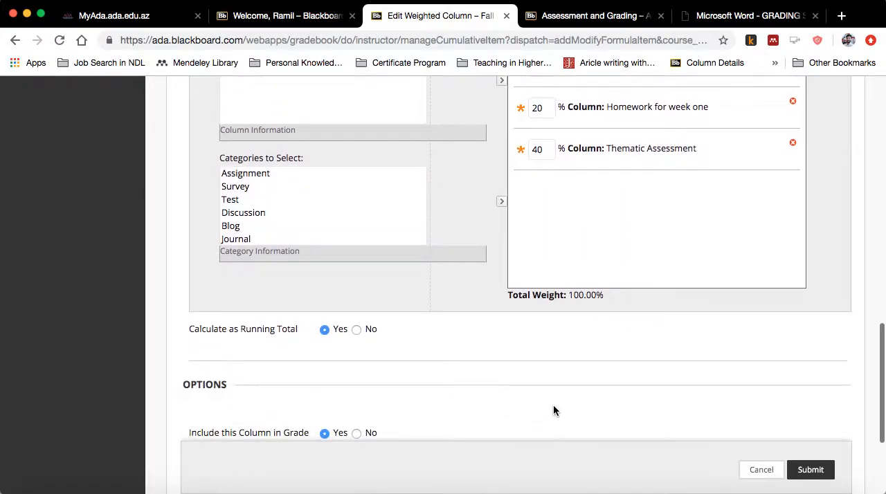
left_click(762, 470)
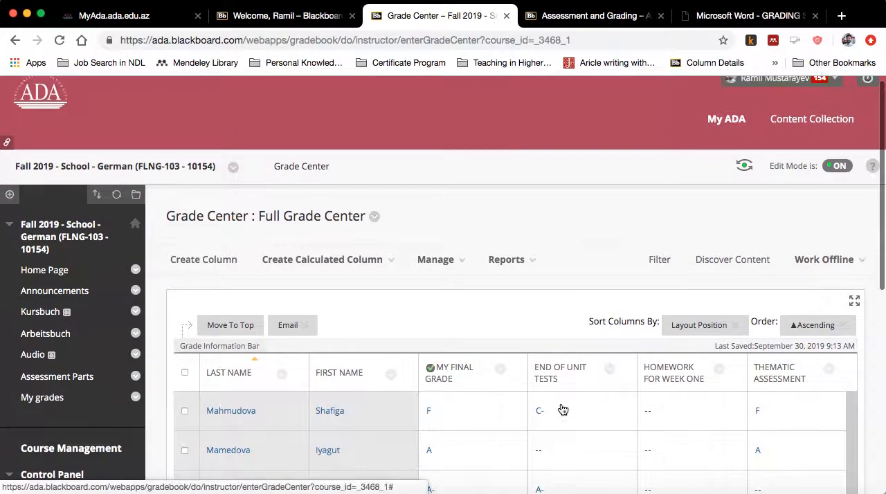
mouse_move(539, 379)
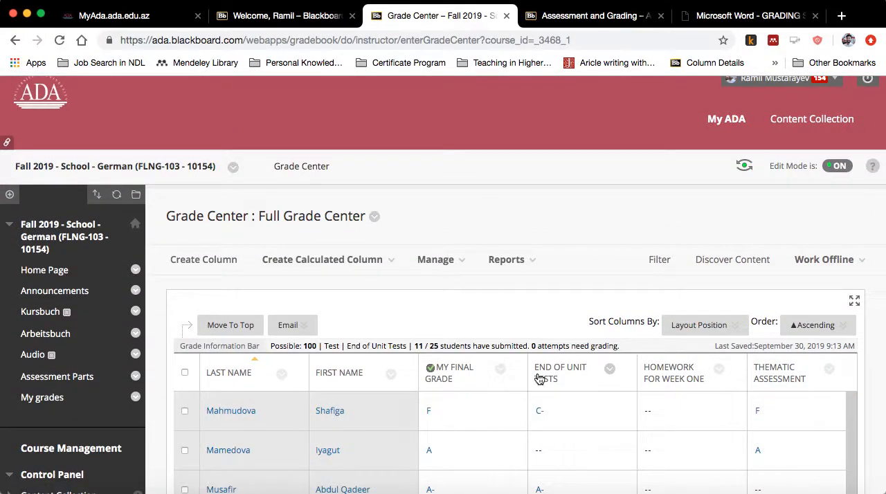